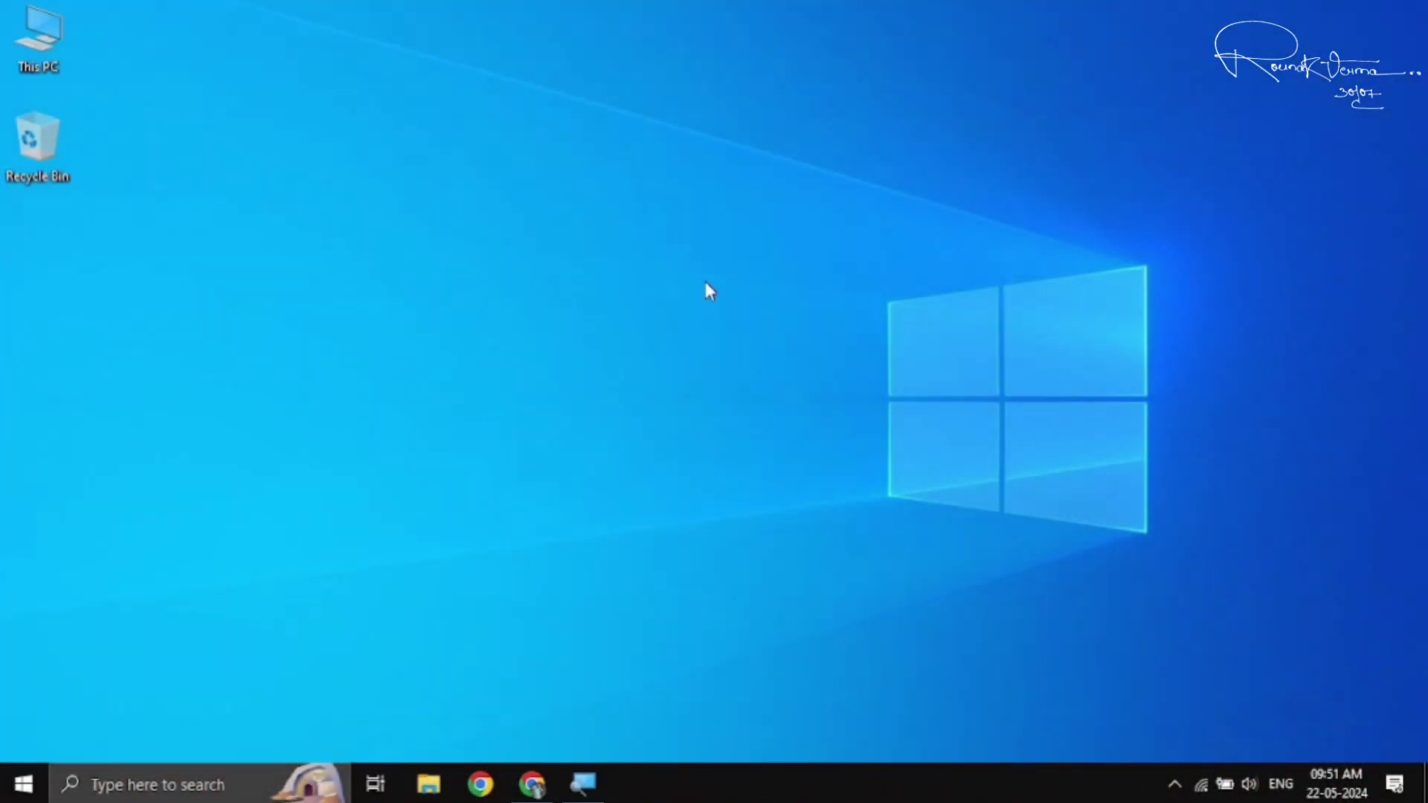
# - Open Disk Management and start creating a new virtual hard disk (VHD)
pyautogui.rightClick(23, 783)
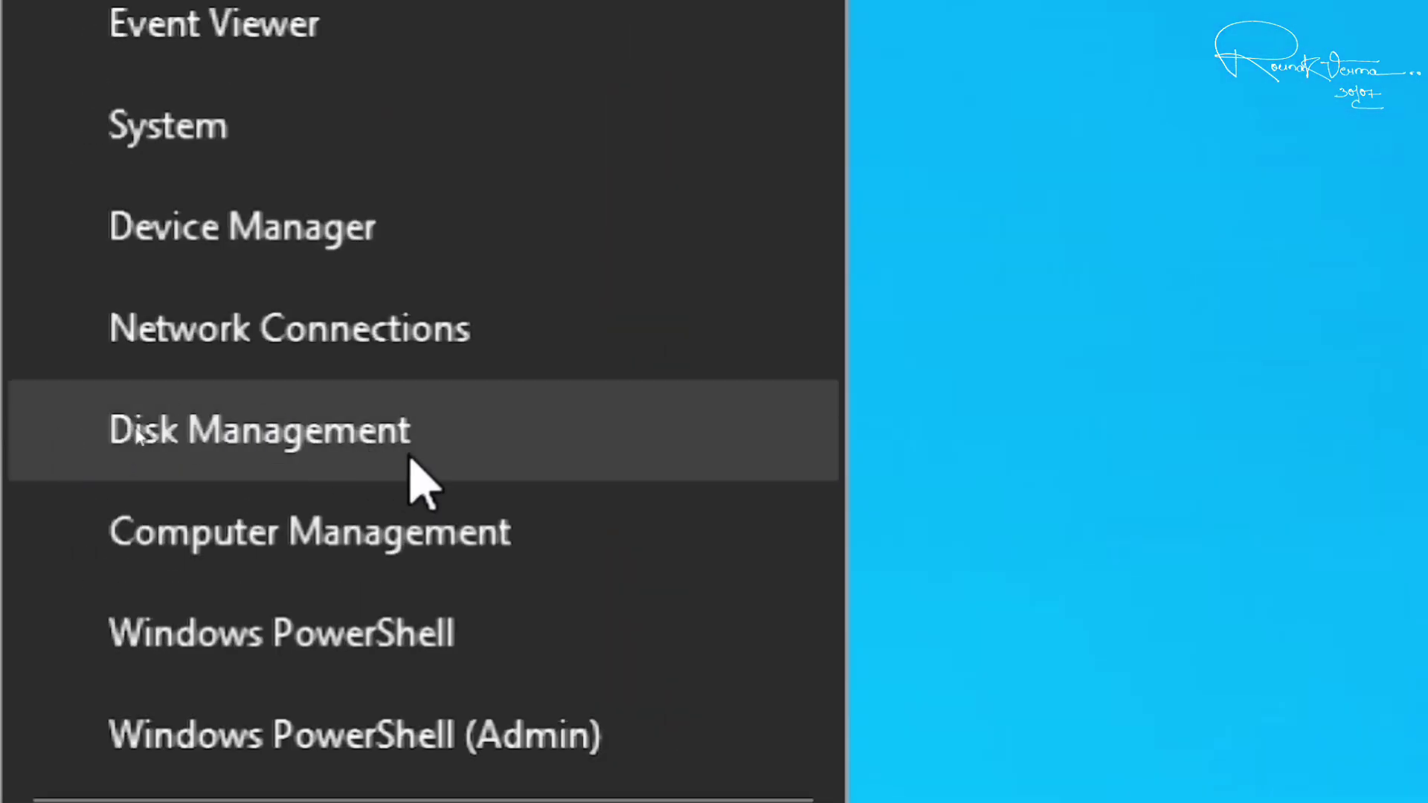
pyautogui.click(137, 431)
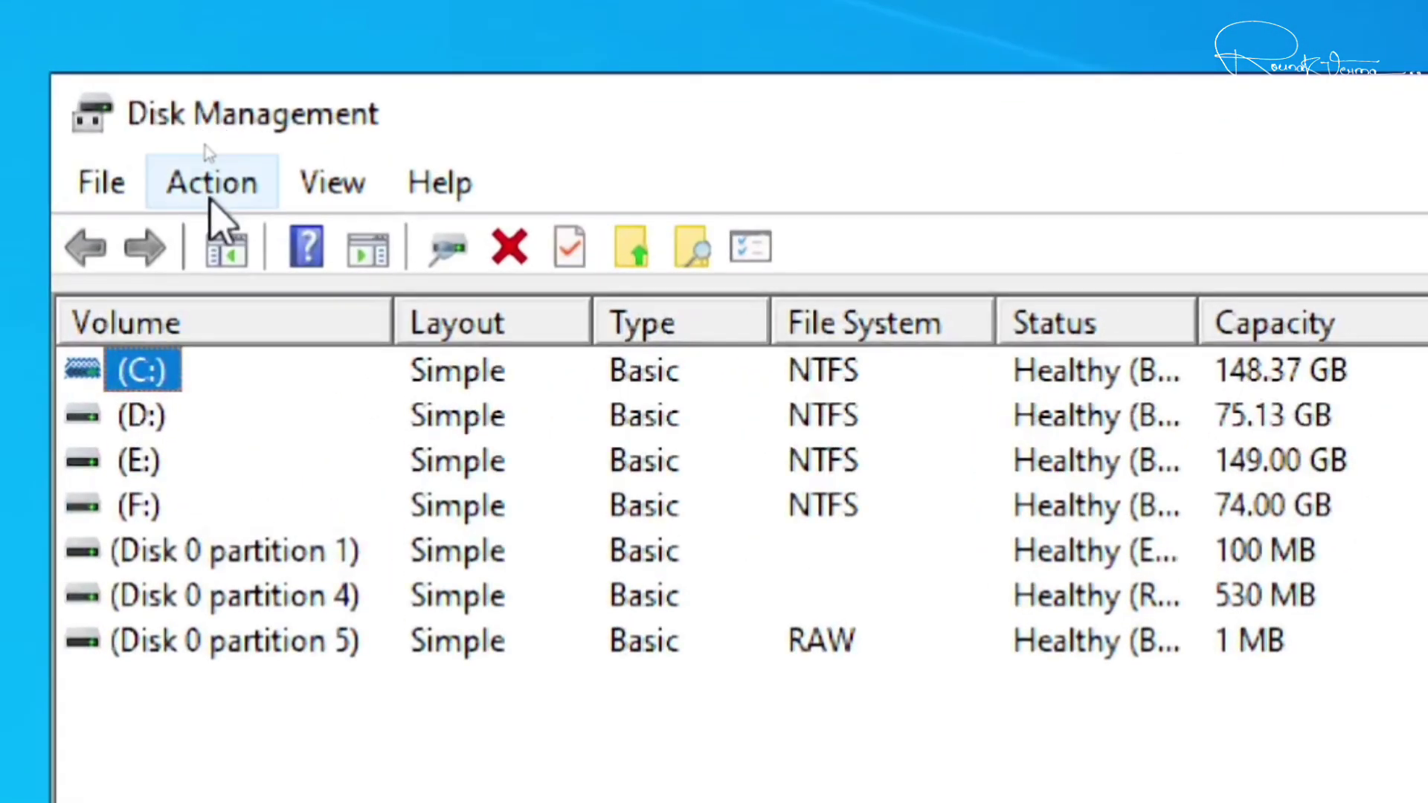
pyautogui.click(206, 139)
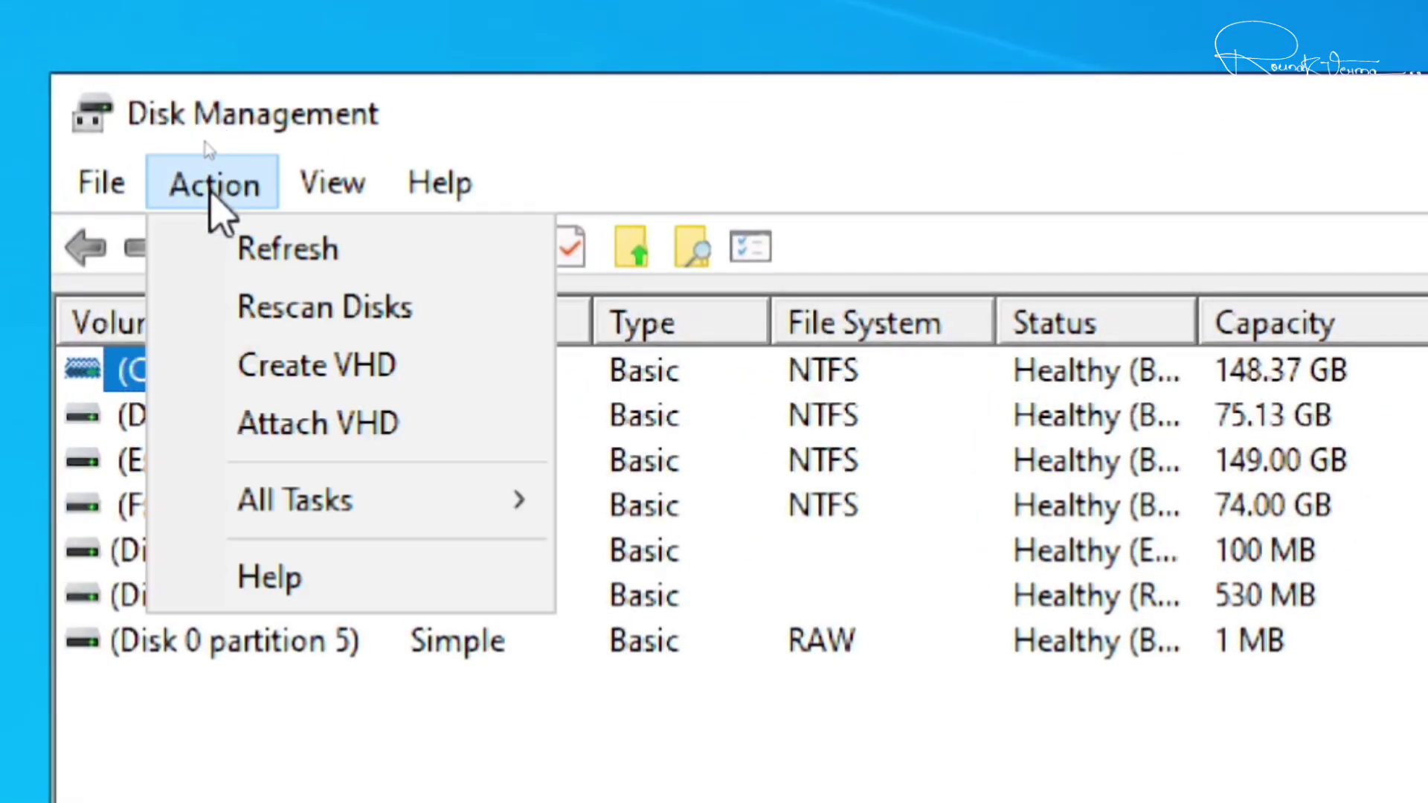
pyautogui.click(301, 384)
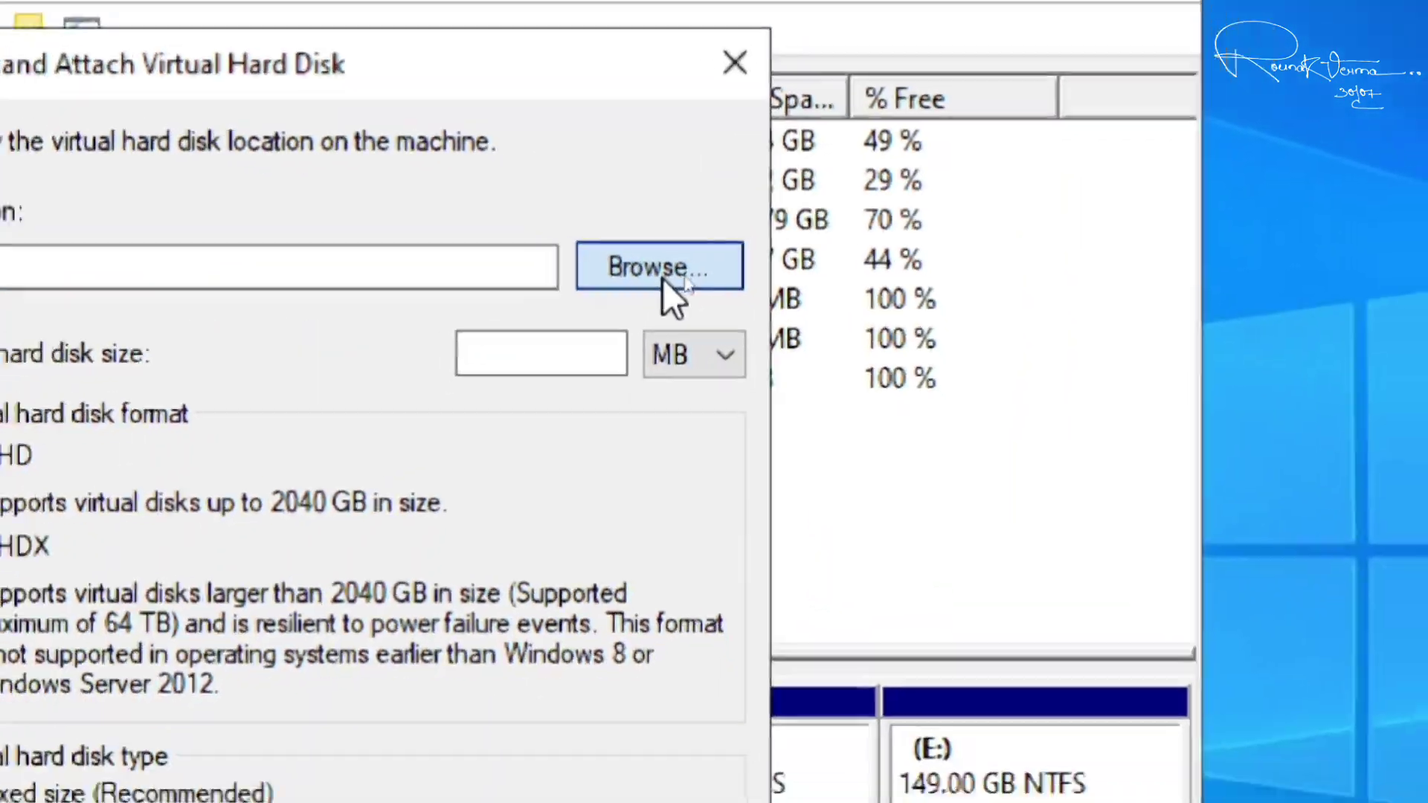
# - Browse for the virtual disk's location, create a folder named VHD on Local Disk (C:), and open it
pyautogui.click(662, 277)
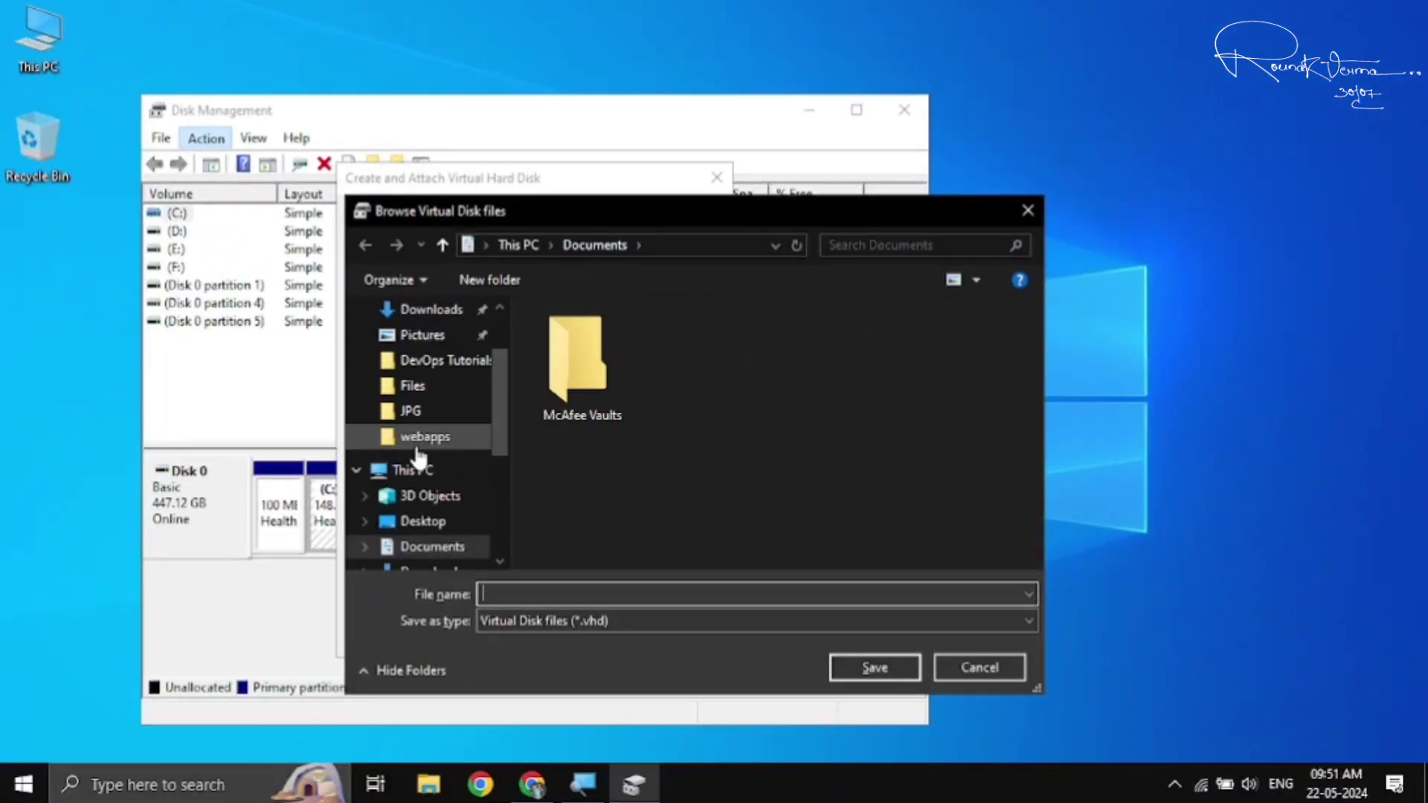
pyautogui.click(415, 474)
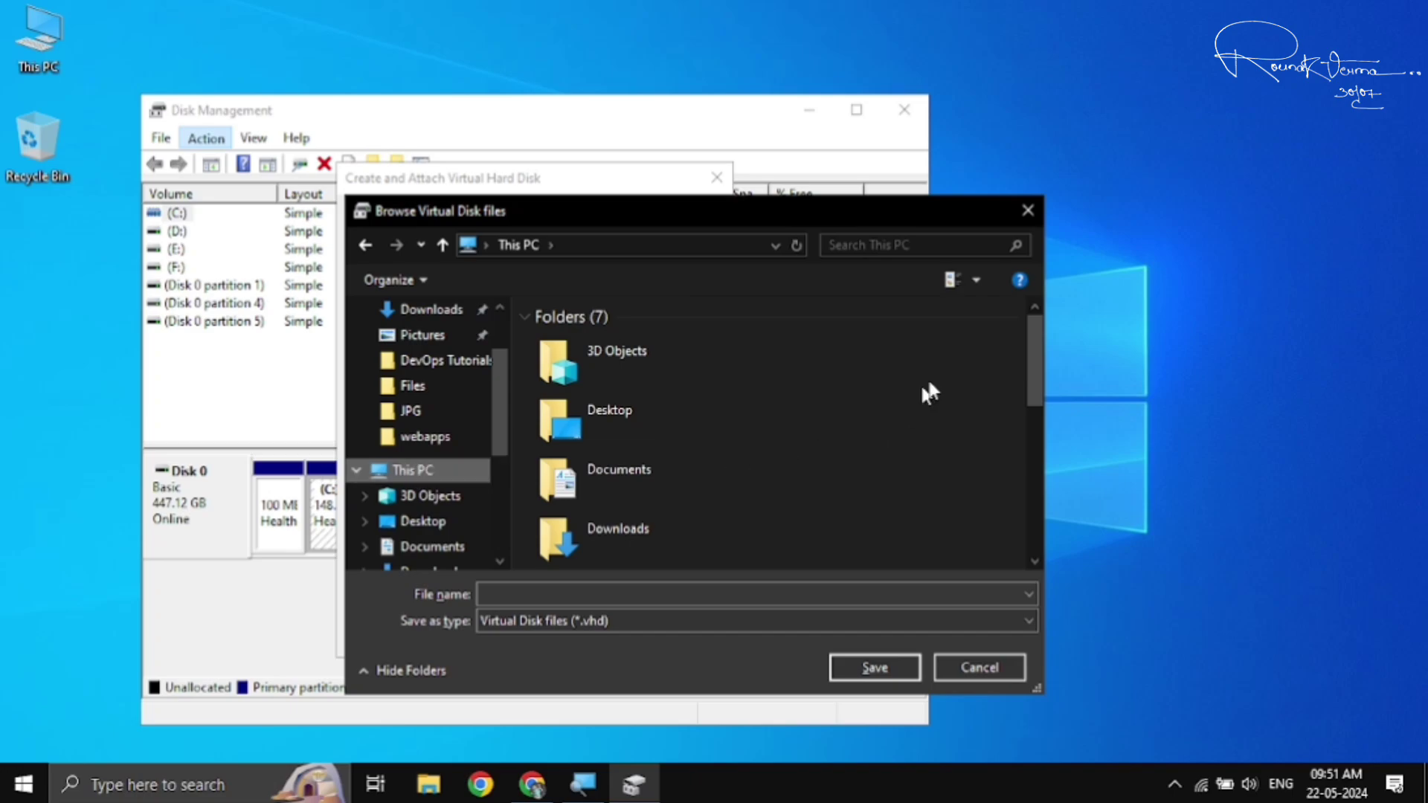
pyautogui.moveTo(1037, 350); pyautogui.dragTo(1036, 513)
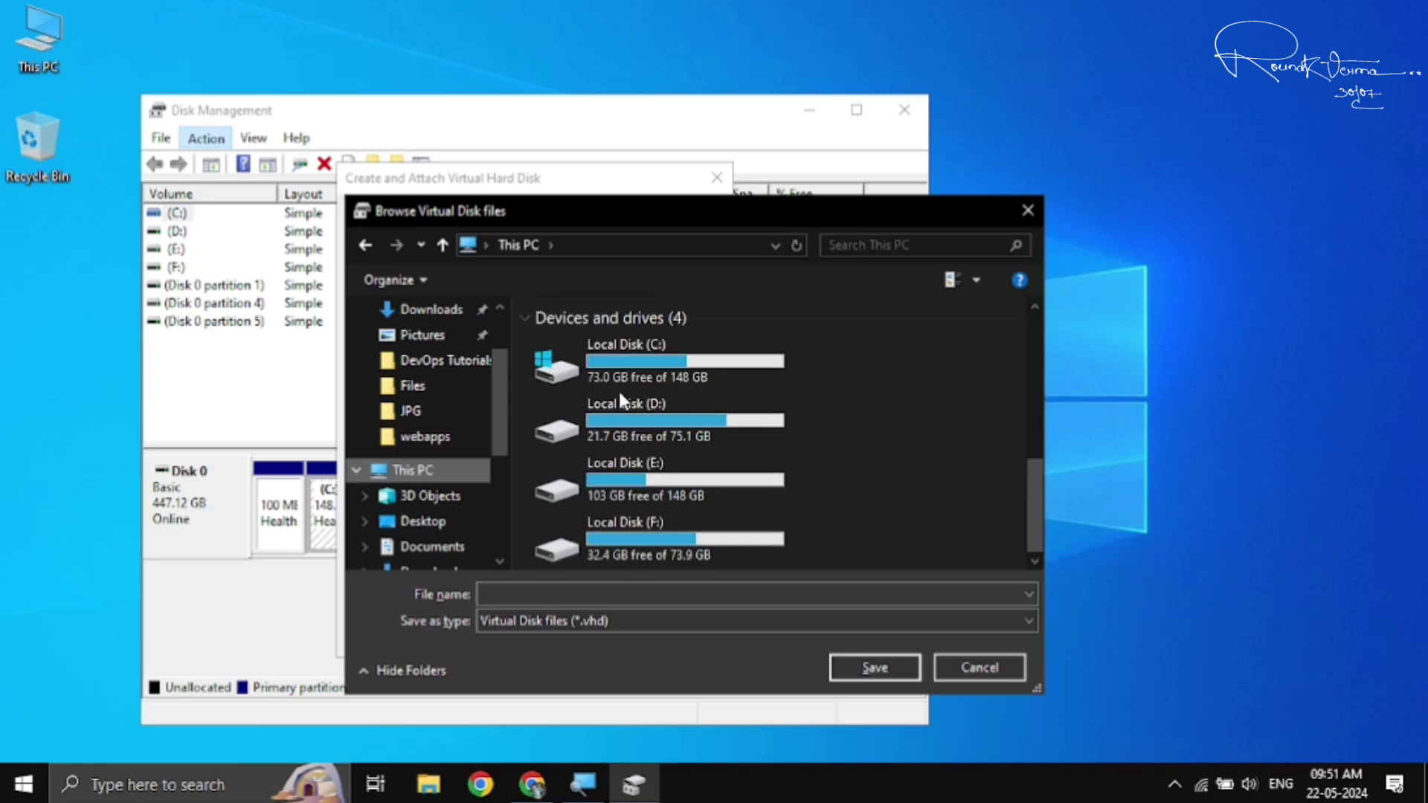
pyautogui.click(655, 364)
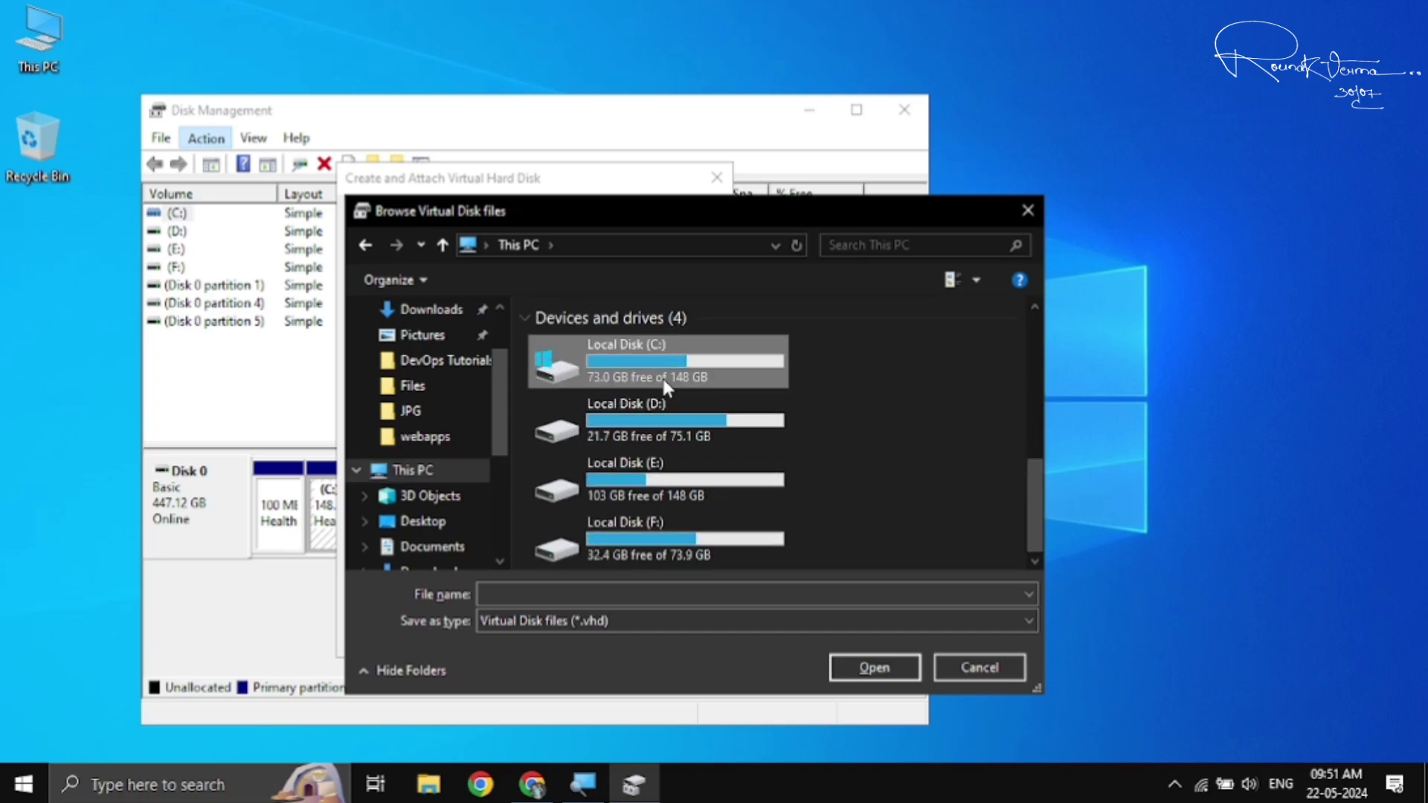
pyautogui.click(885, 678)
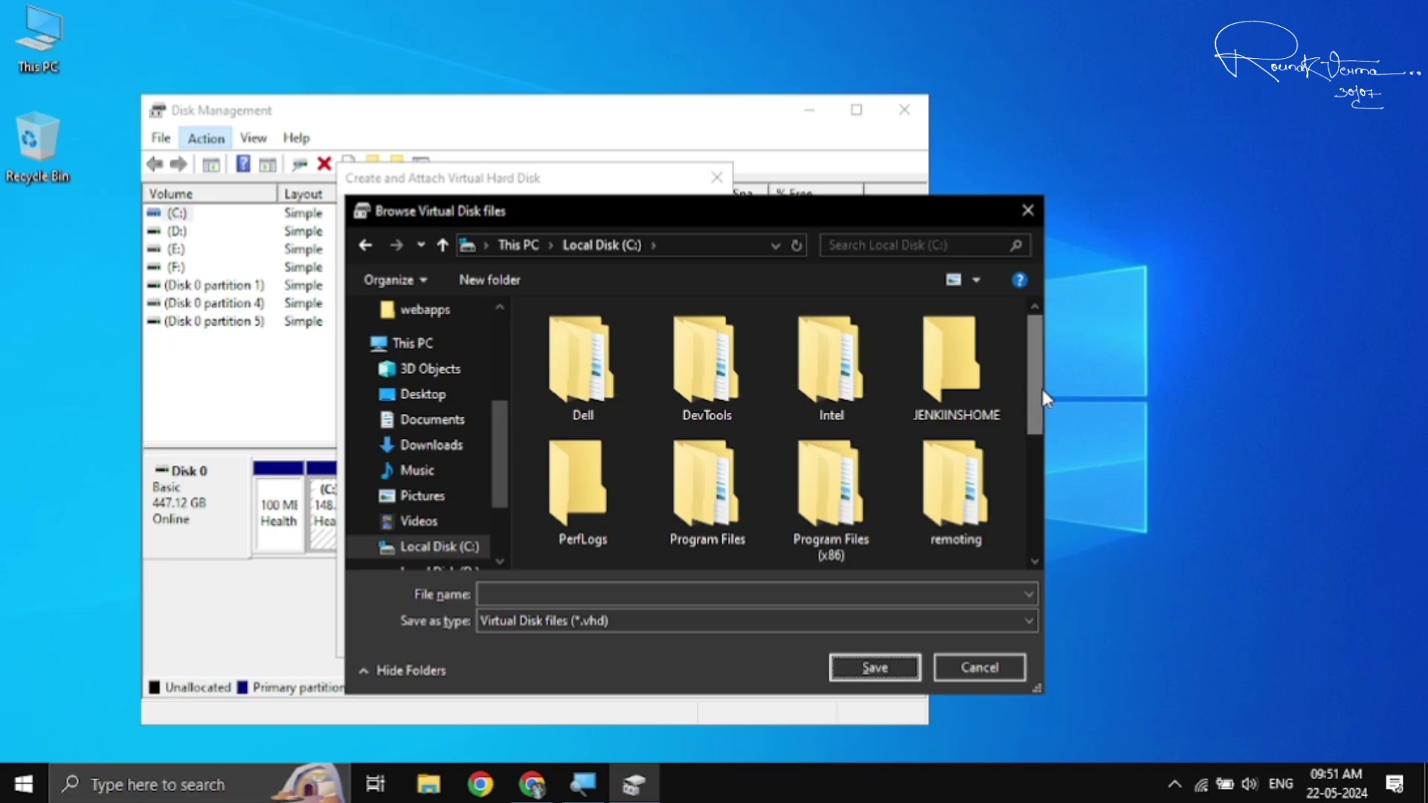
pyautogui.moveTo(1041, 386); pyautogui.dragTo(1050, 509)
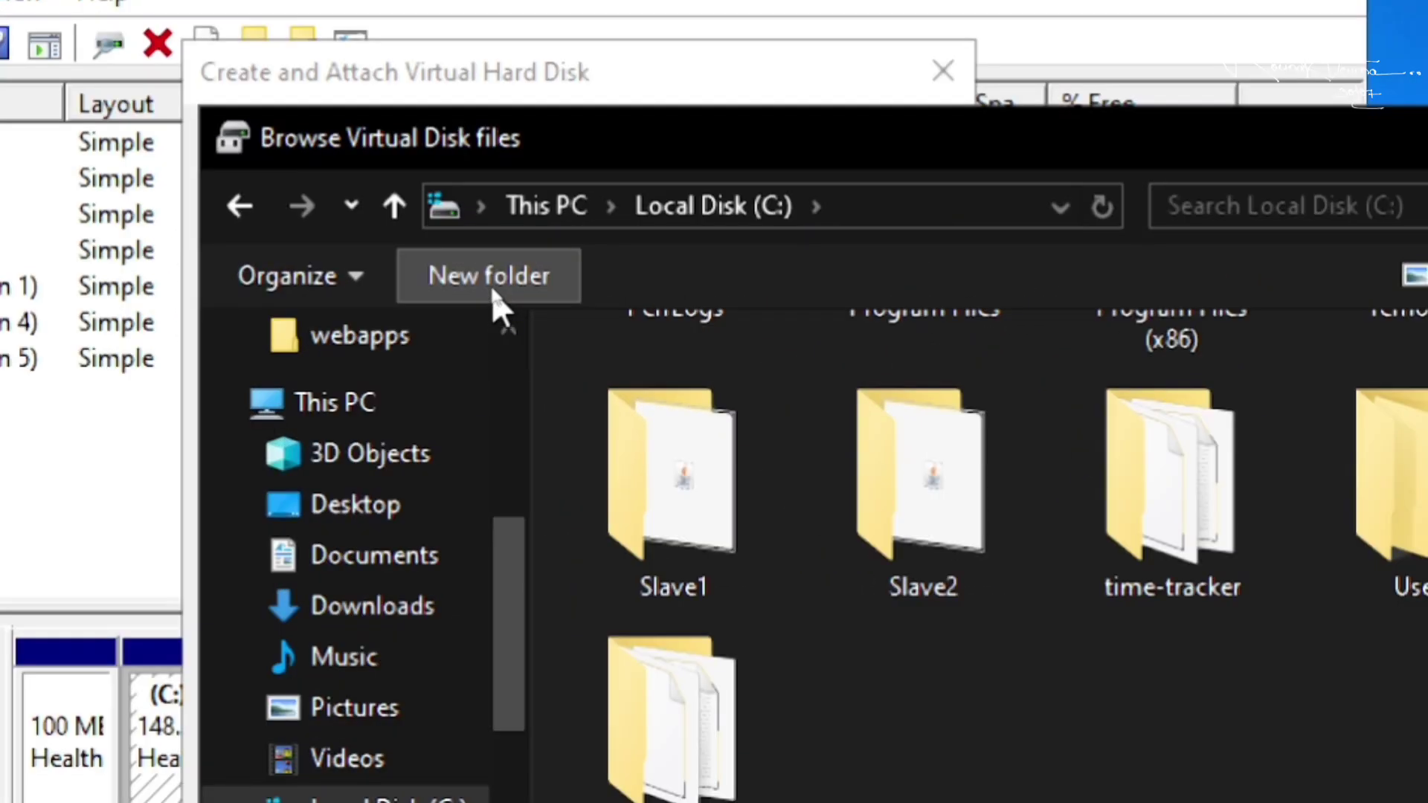
pyautogui.click(493, 290)
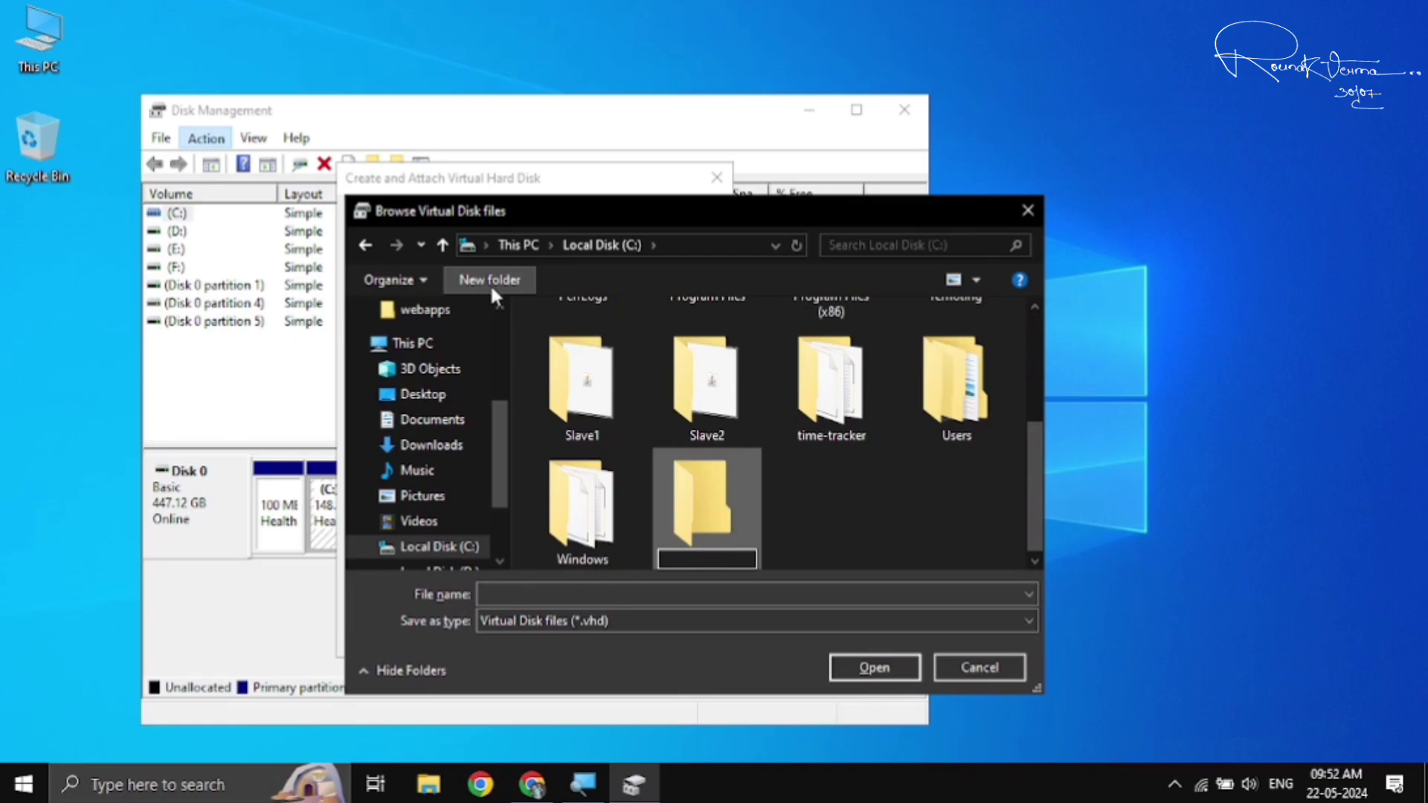
pyautogui.write('VHD')
pyautogui.press('Return')
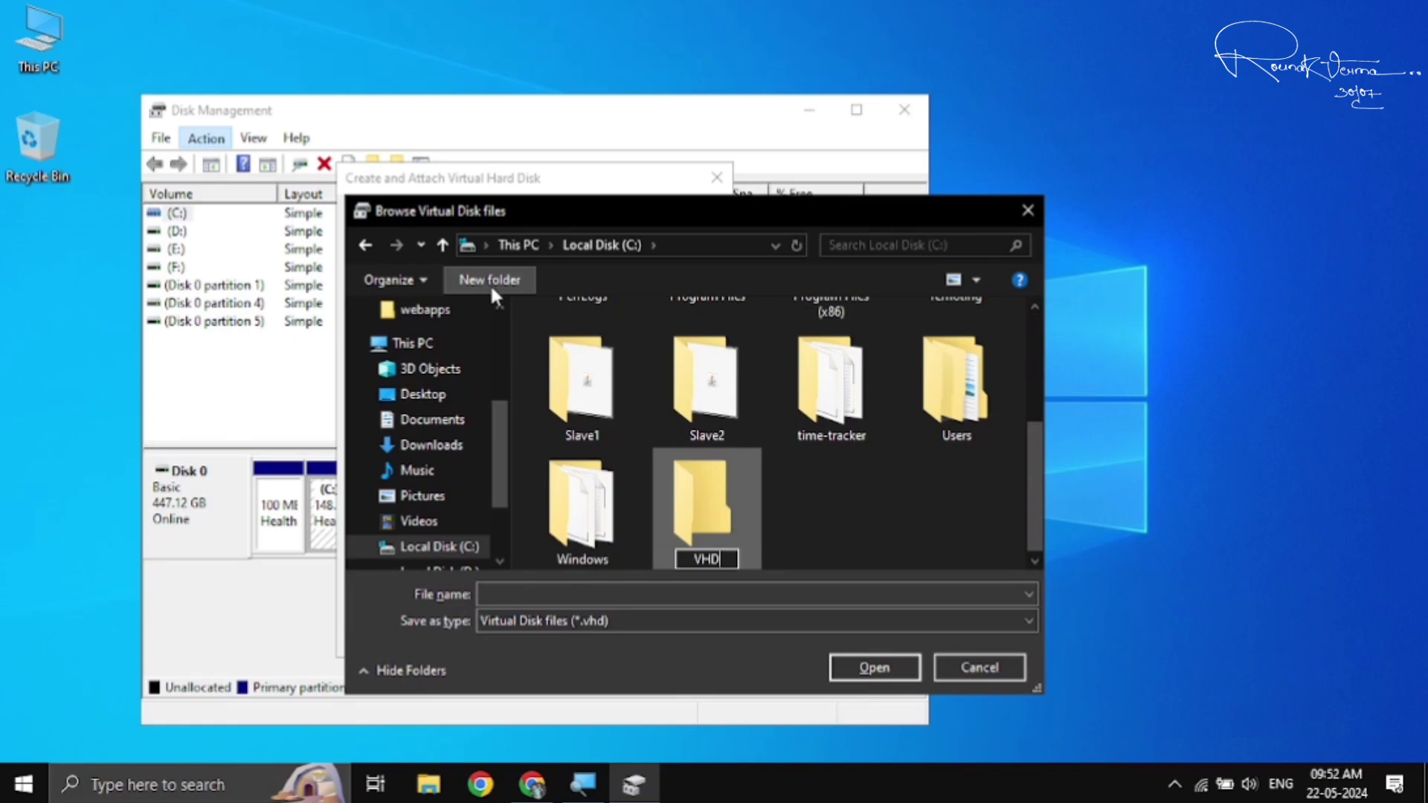
pyautogui.click(882, 660)
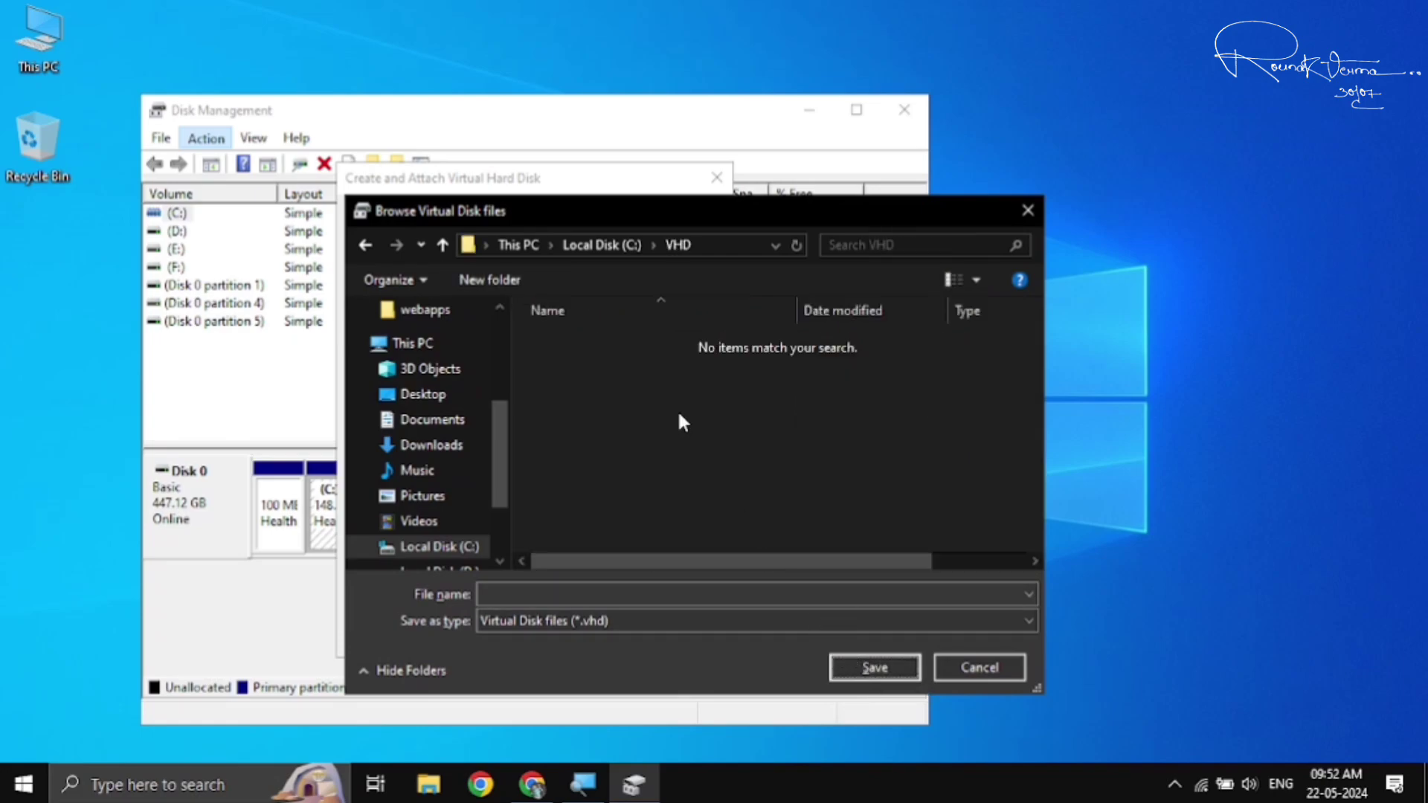
# - Save the virtual disk file as VHD in the Virtual Disk files (*.vhd) type
pyautogui.click(596, 595)
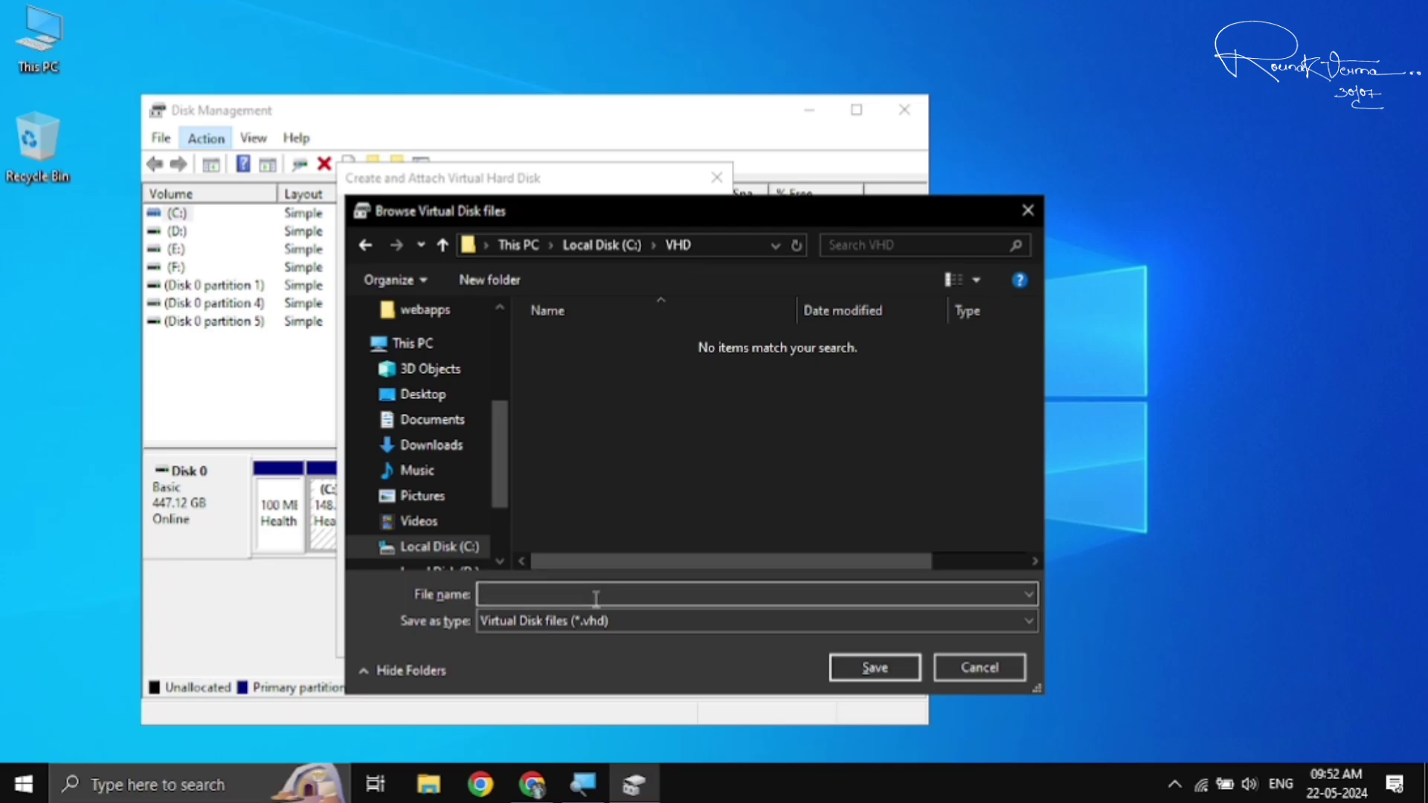
pyautogui.write('V')
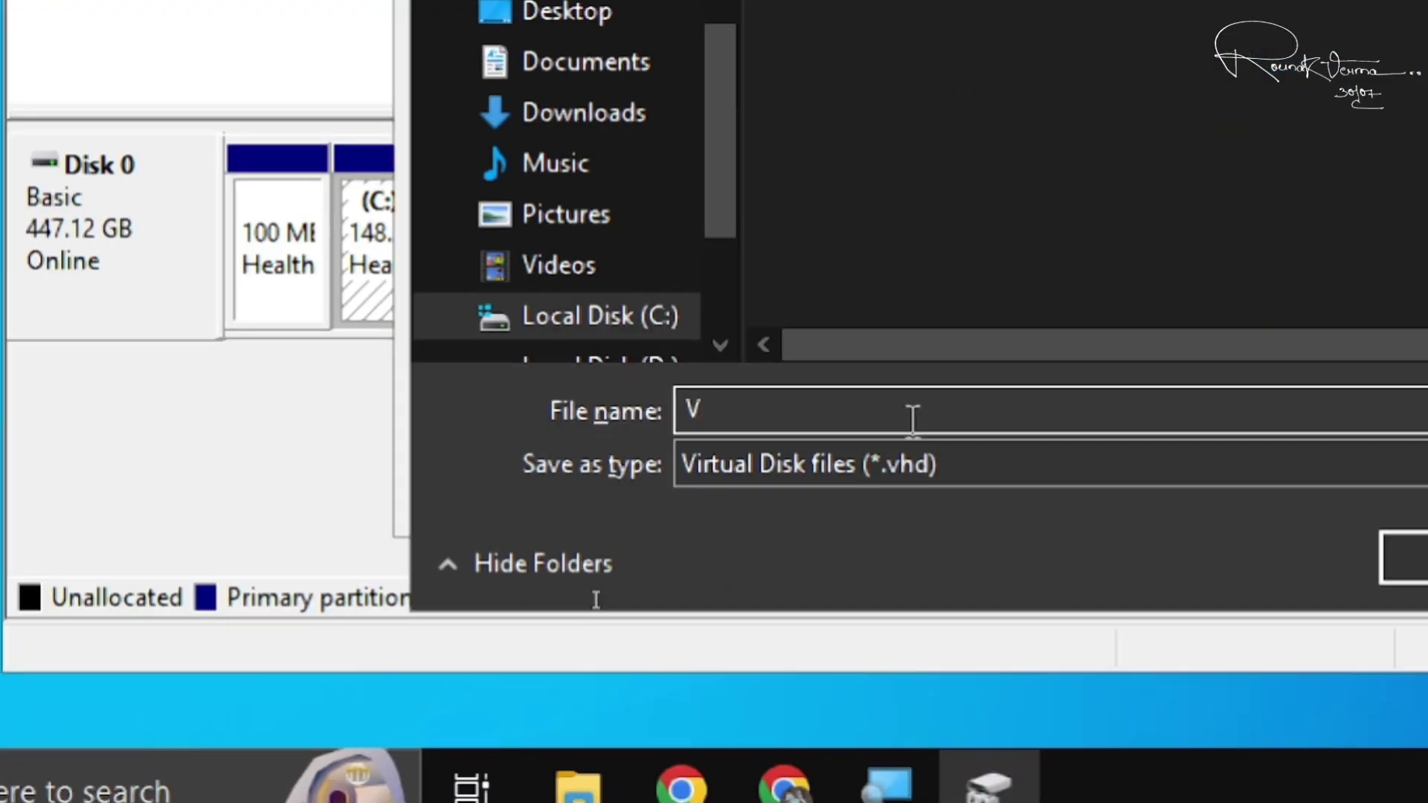
pyautogui.write('HD')
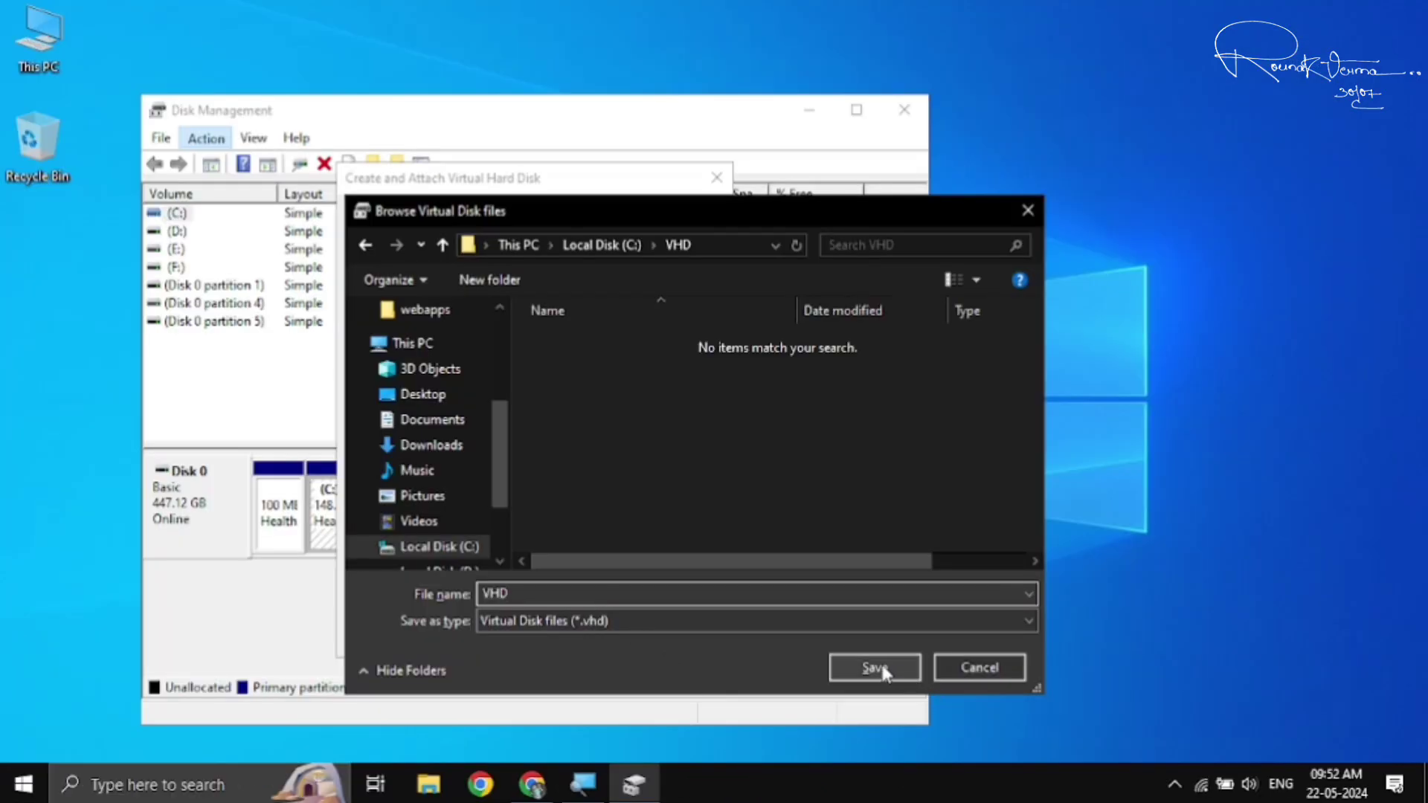
pyautogui.click(874, 667)
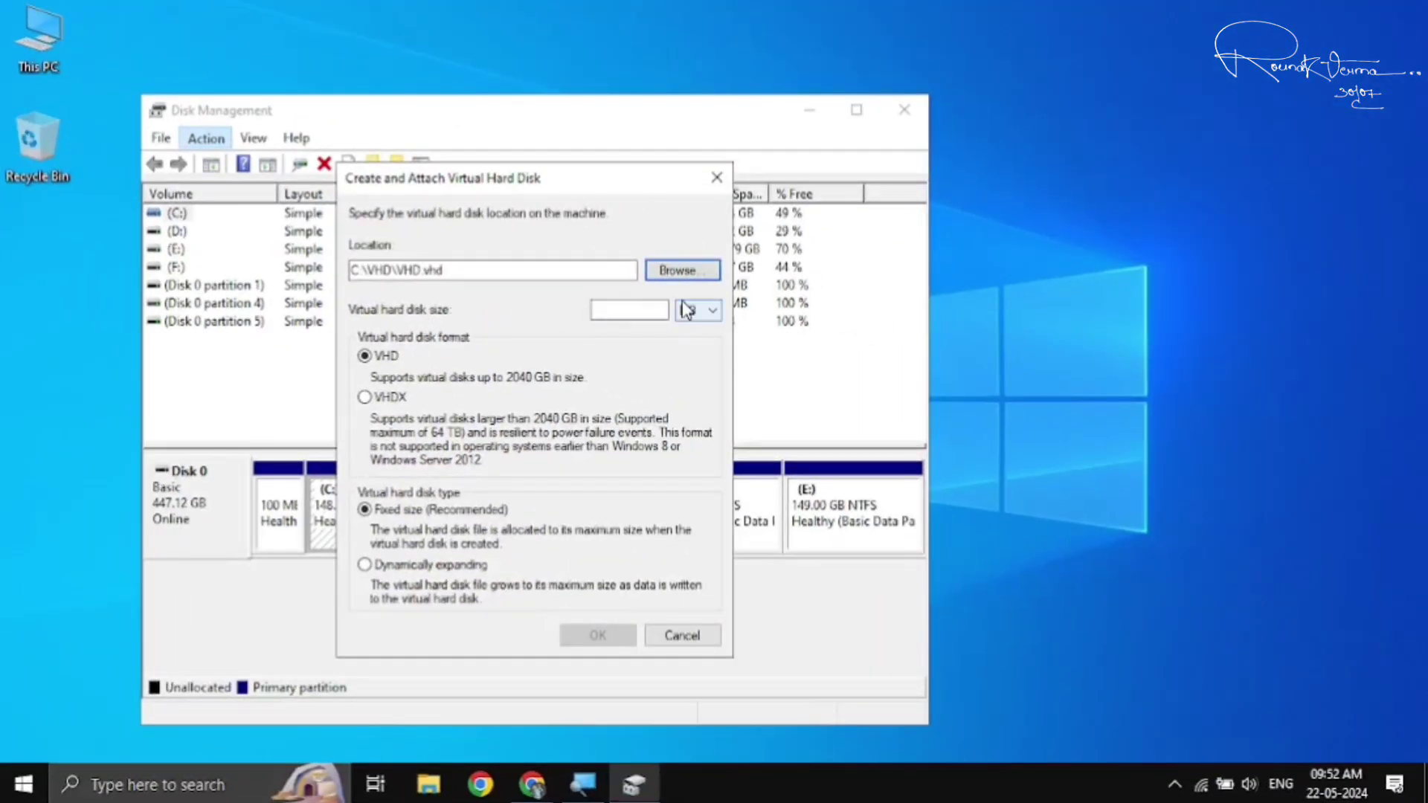
# - Set the virtual hard disk size to 16 GB and create it in VHD format with a fixed size
pyautogui.click(595, 309)
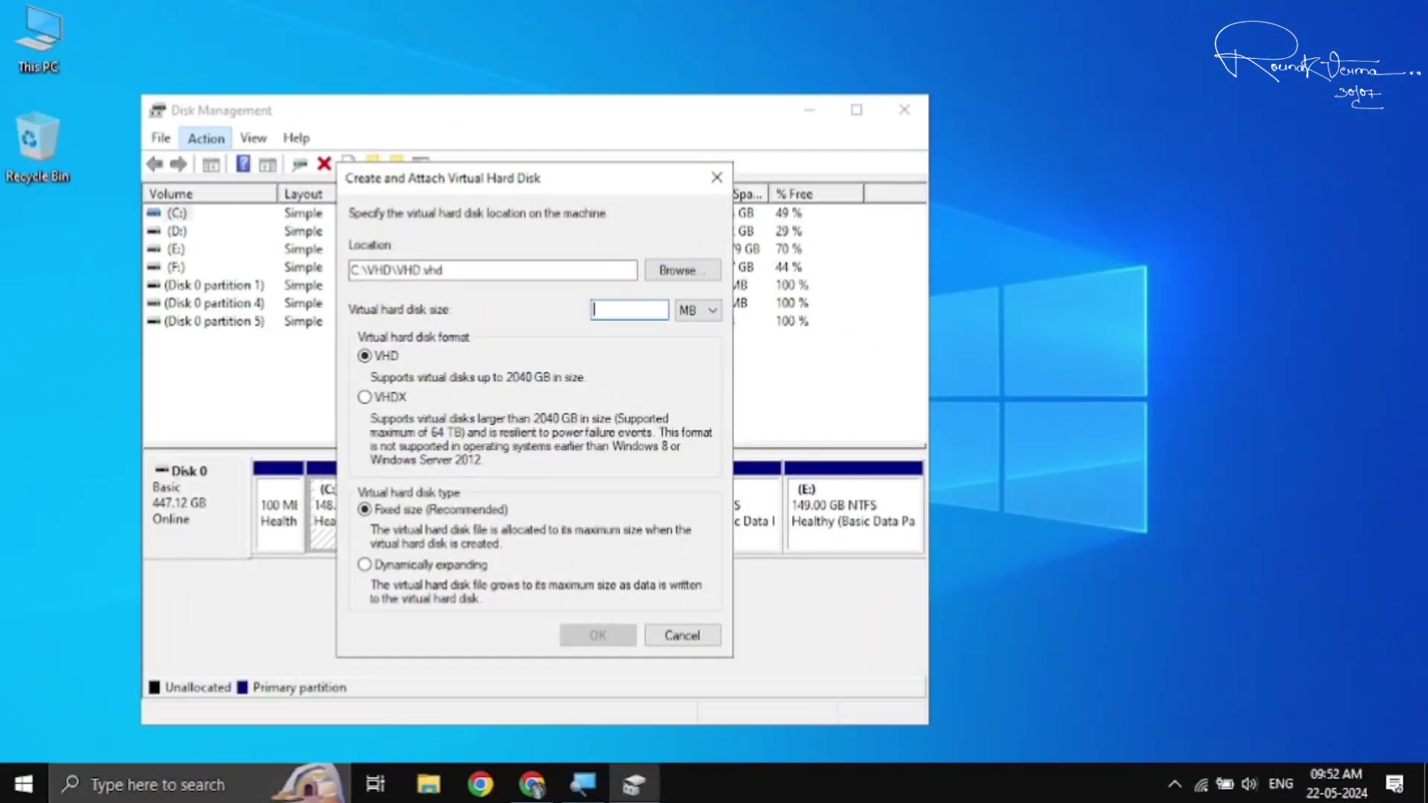
pyautogui.write('16')
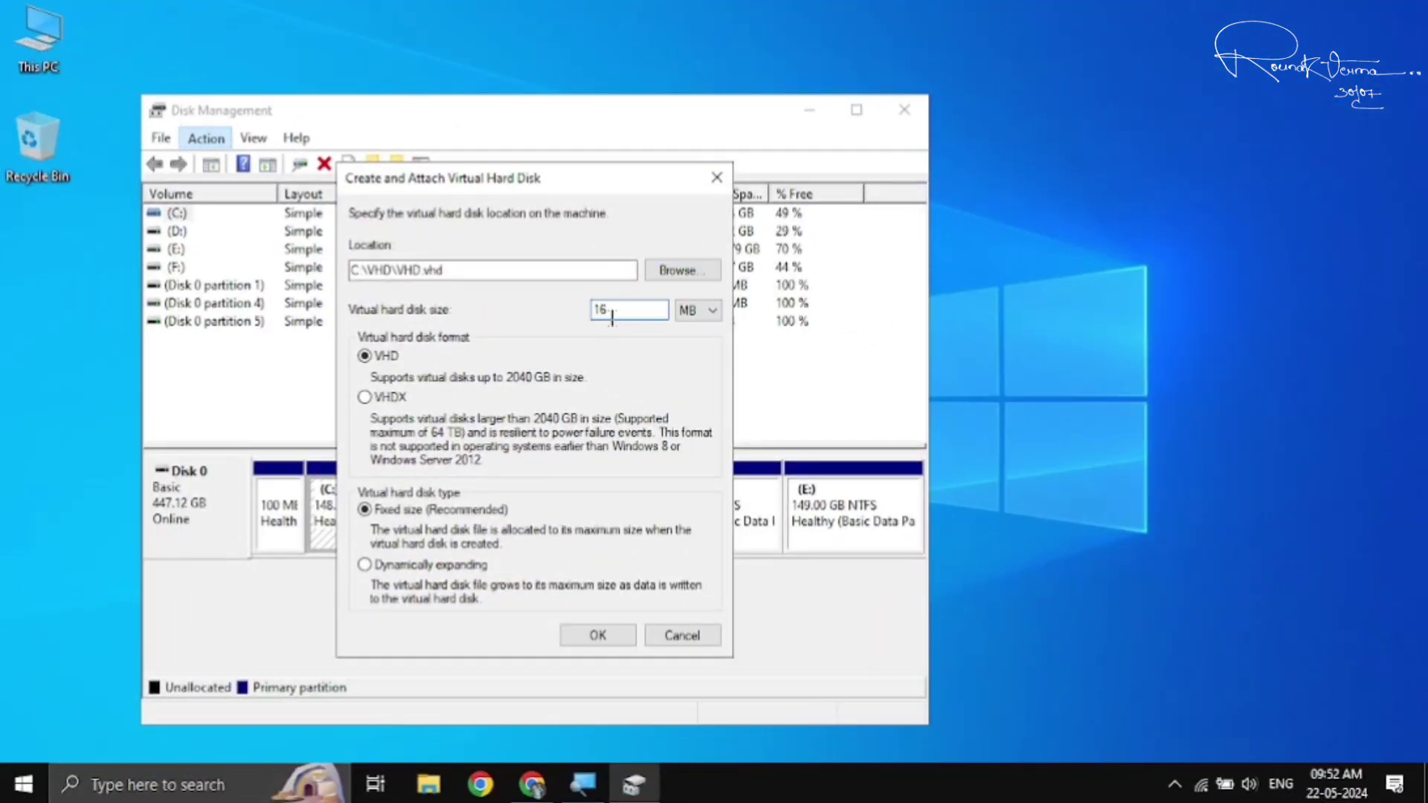
pyautogui.click(697, 310)
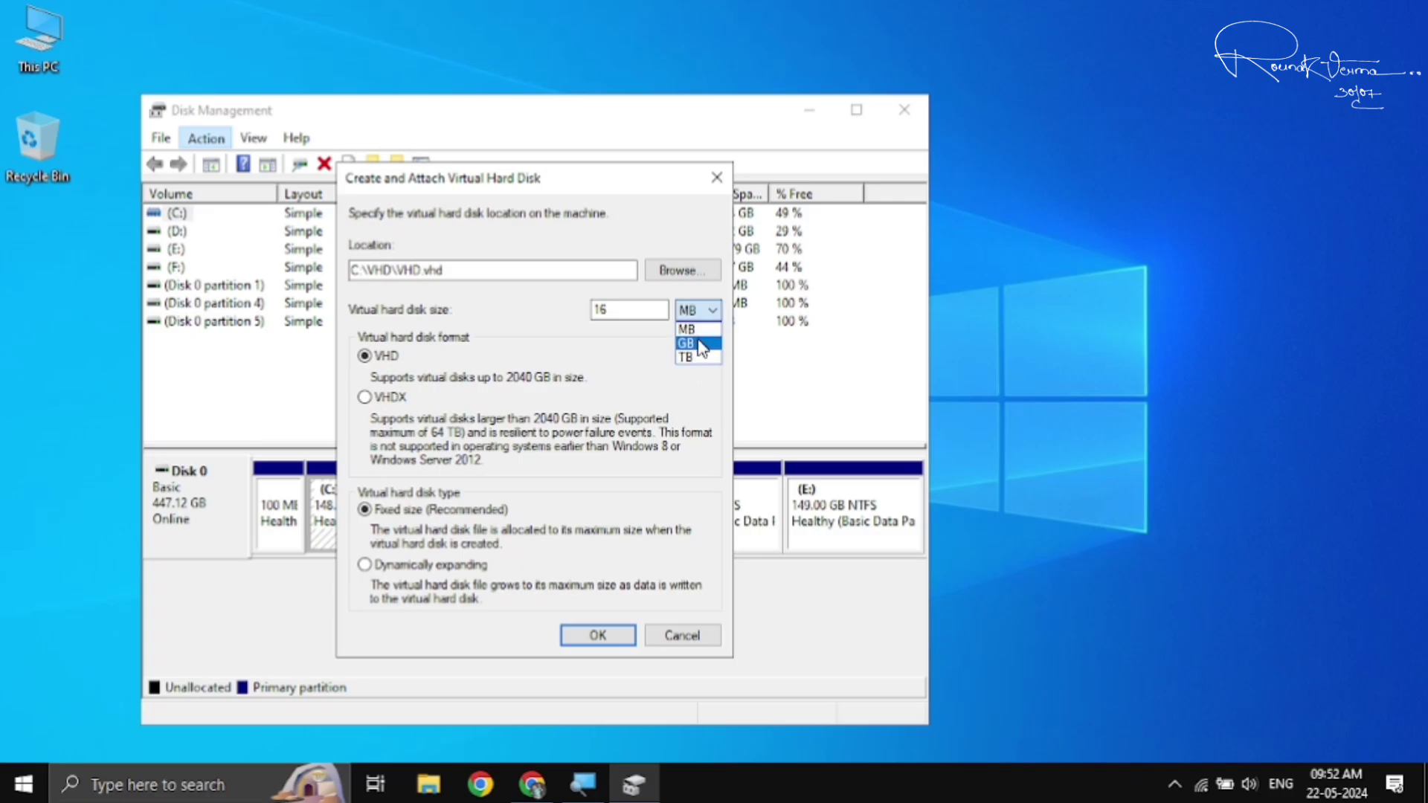
pyautogui.click(696, 345)
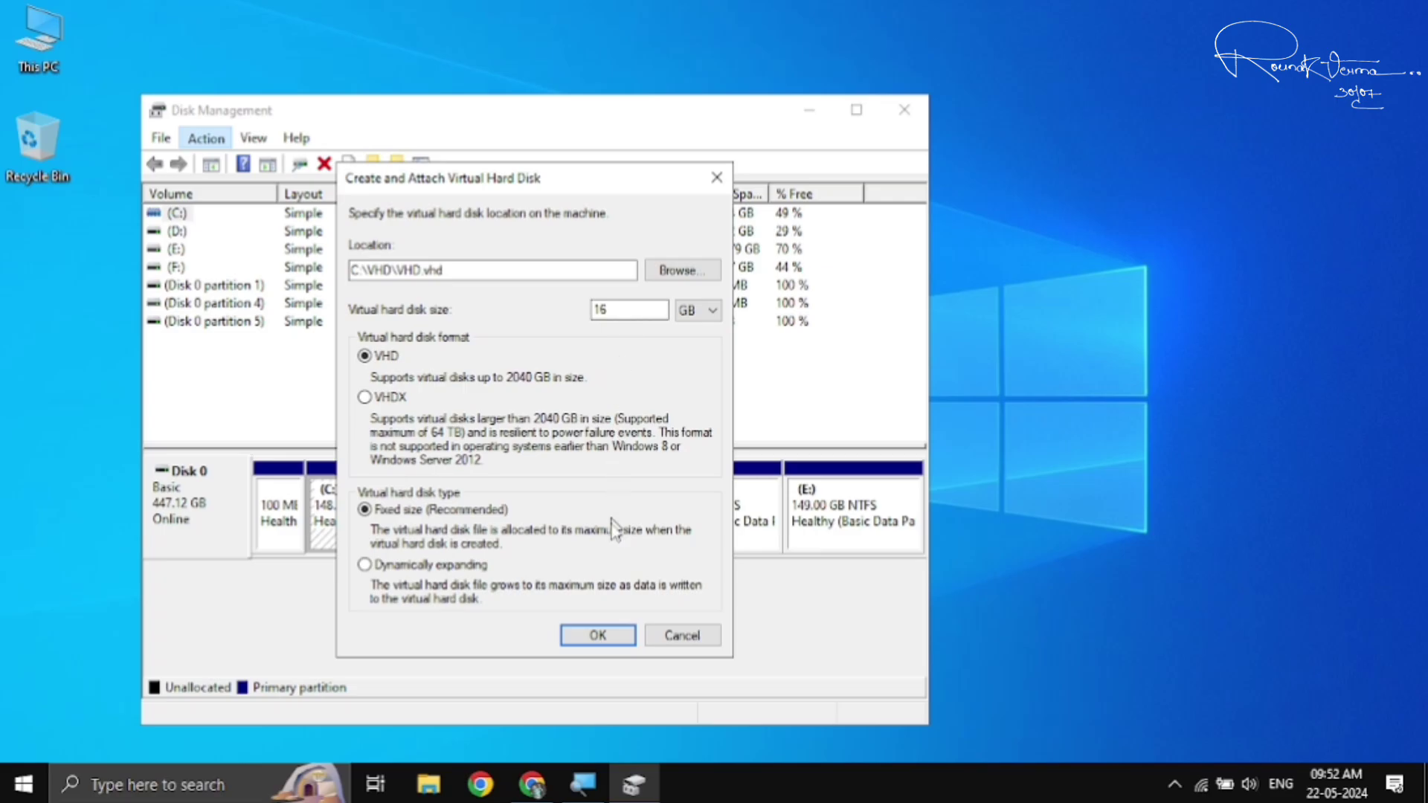
pyautogui.click(598, 635)
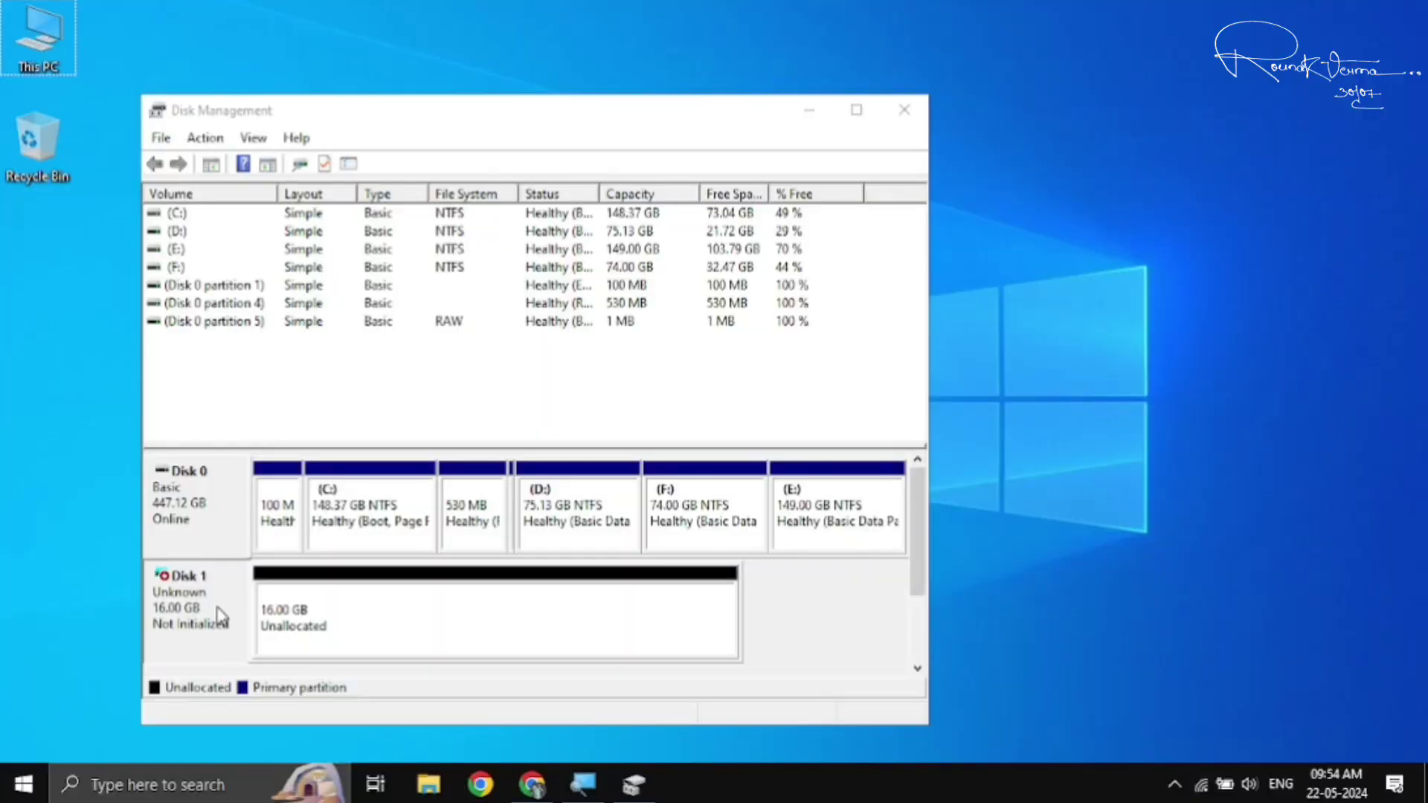
# - Initialize Disk 1 with the GPT (GUID Partition Table) partition style
pyautogui.rightClick(217, 608)
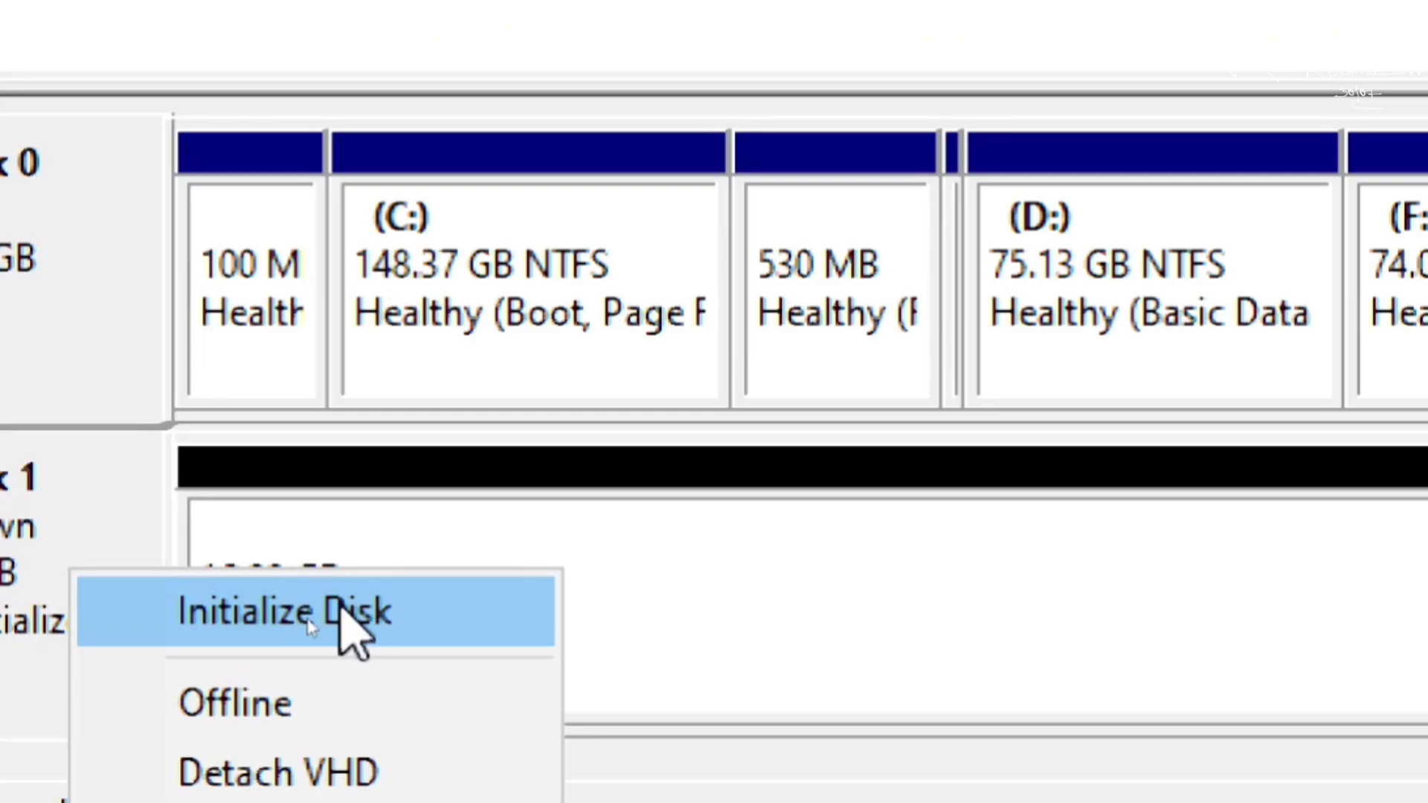
pyautogui.click(334, 610)
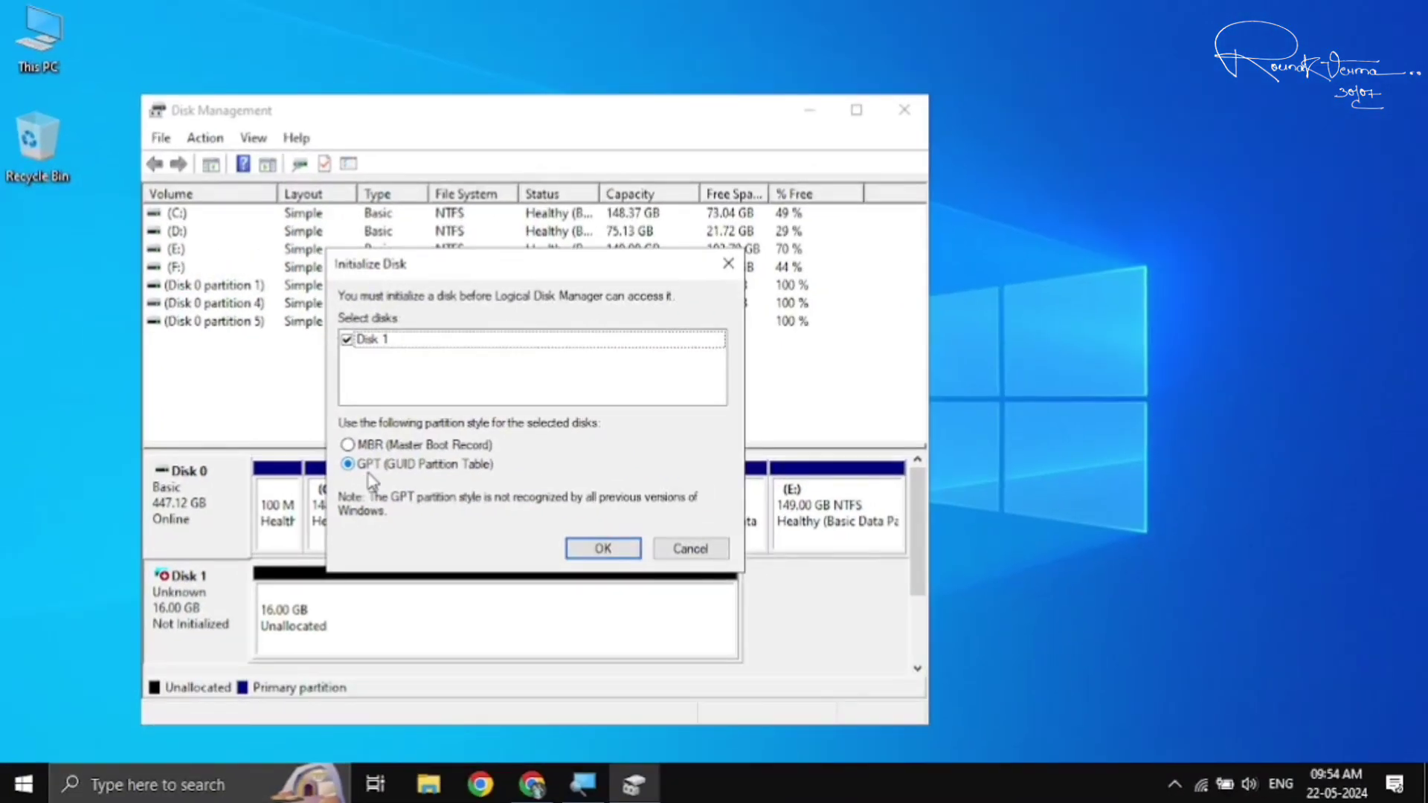
pyautogui.click(602, 549)
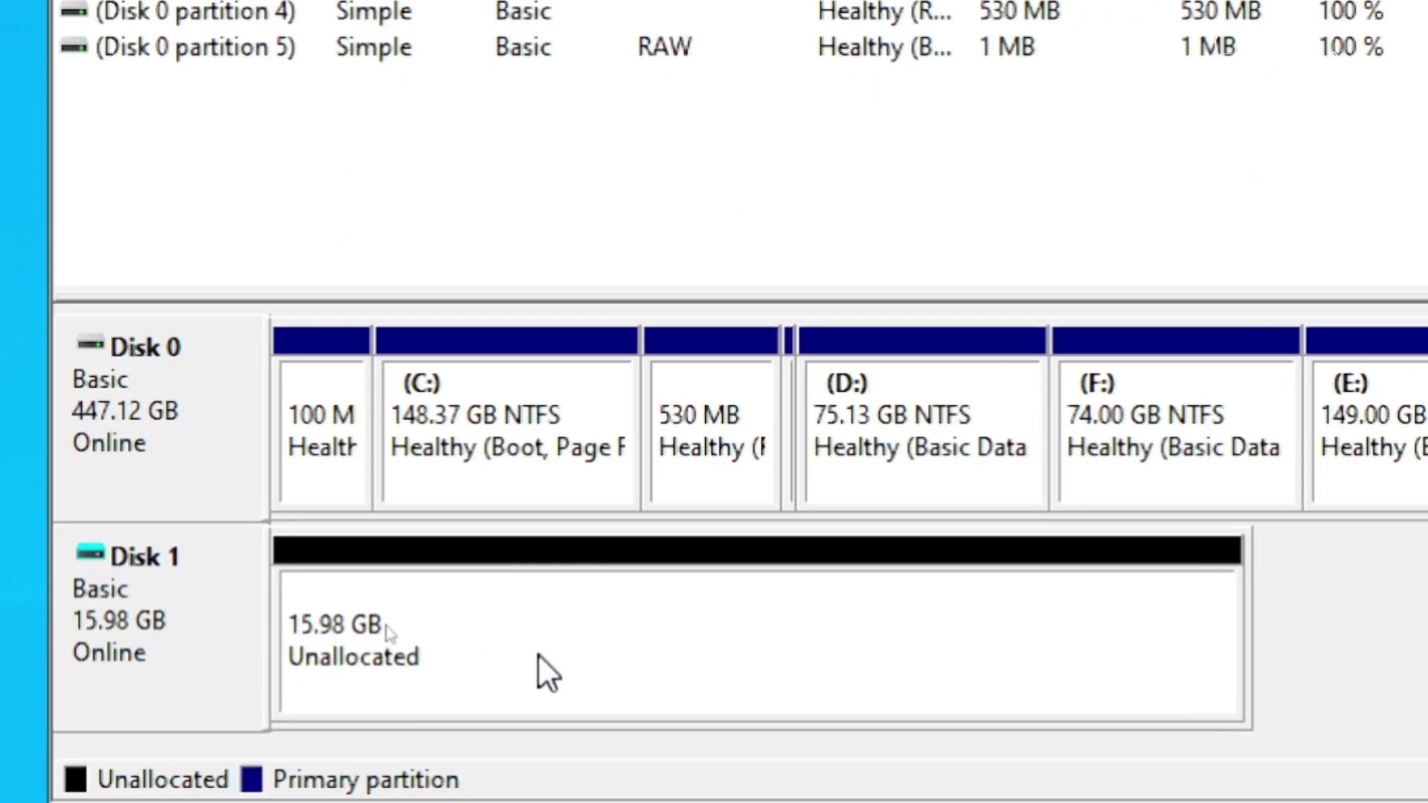
# - Start a new simple volume on Disk 1's unallocated space, using the full 16366 MB and drive letter G
pyautogui.rightClick(540, 656)
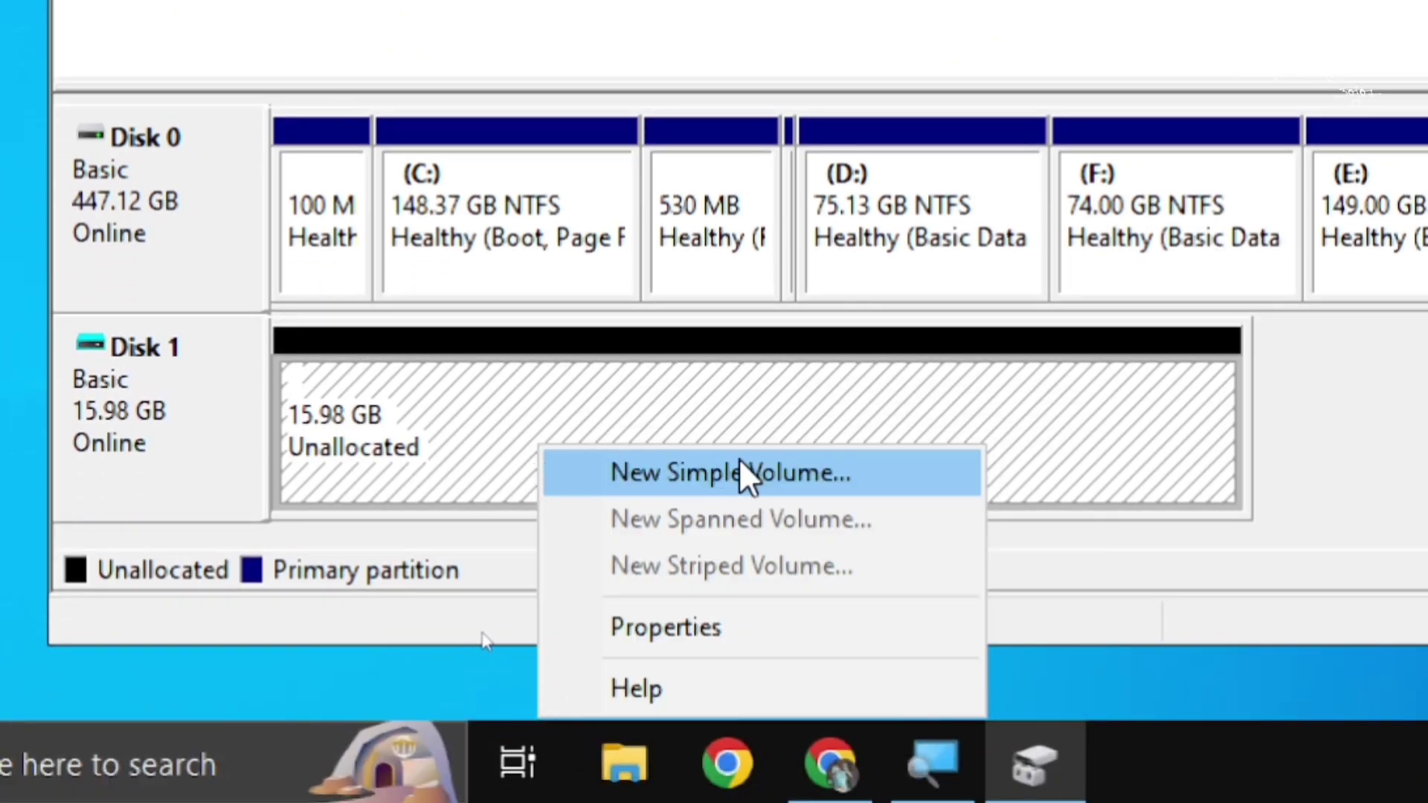
pyautogui.click(747, 468)
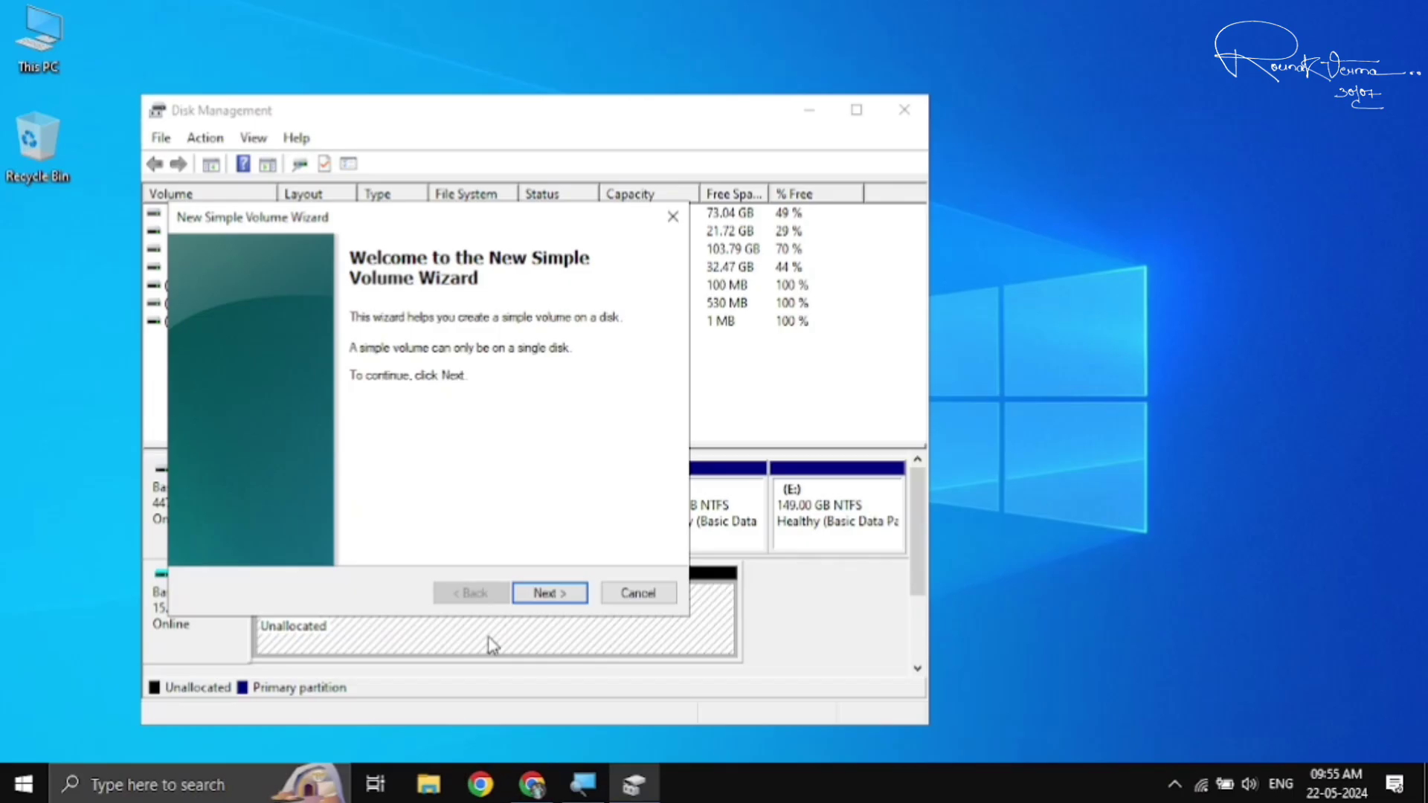
pyautogui.click(551, 593)
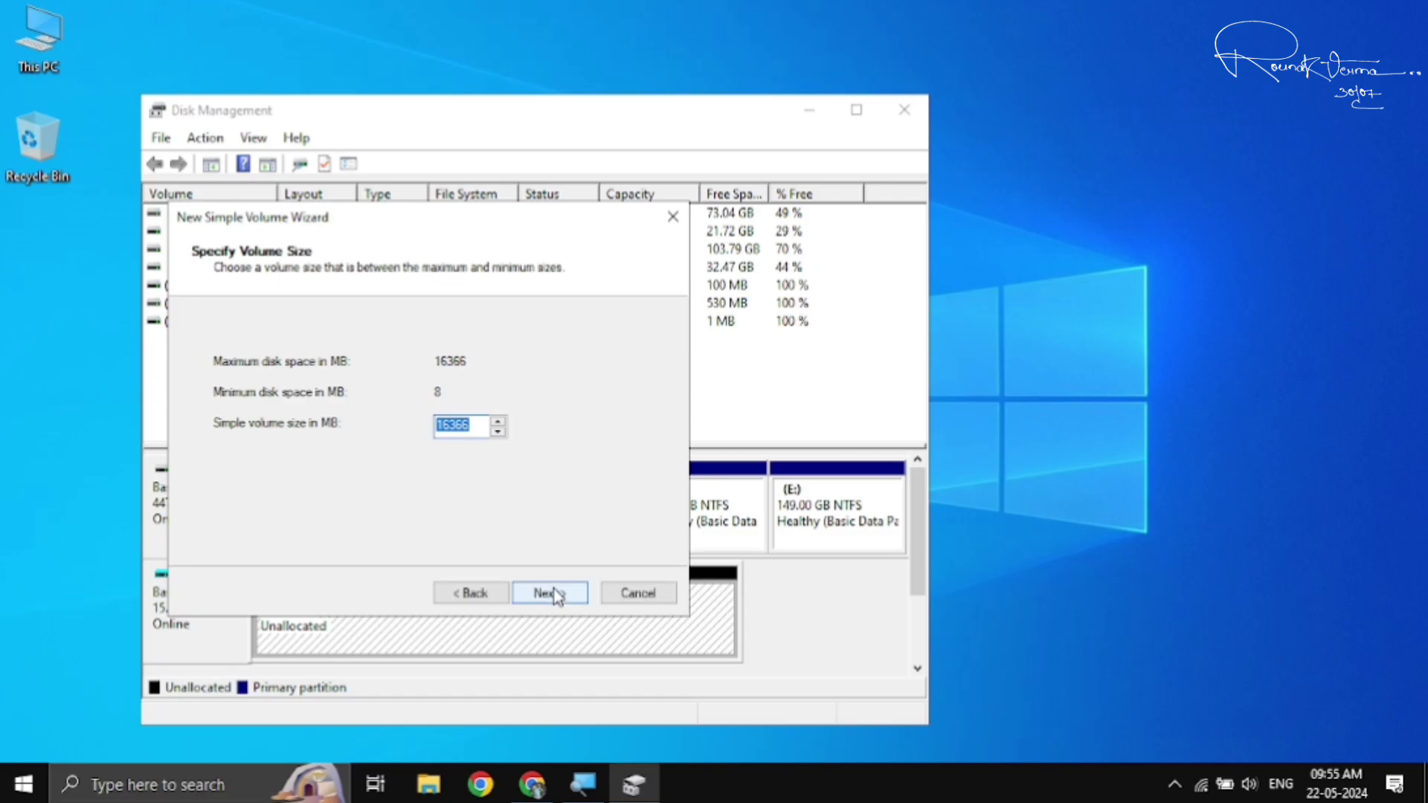
pyautogui.click(551, 592)
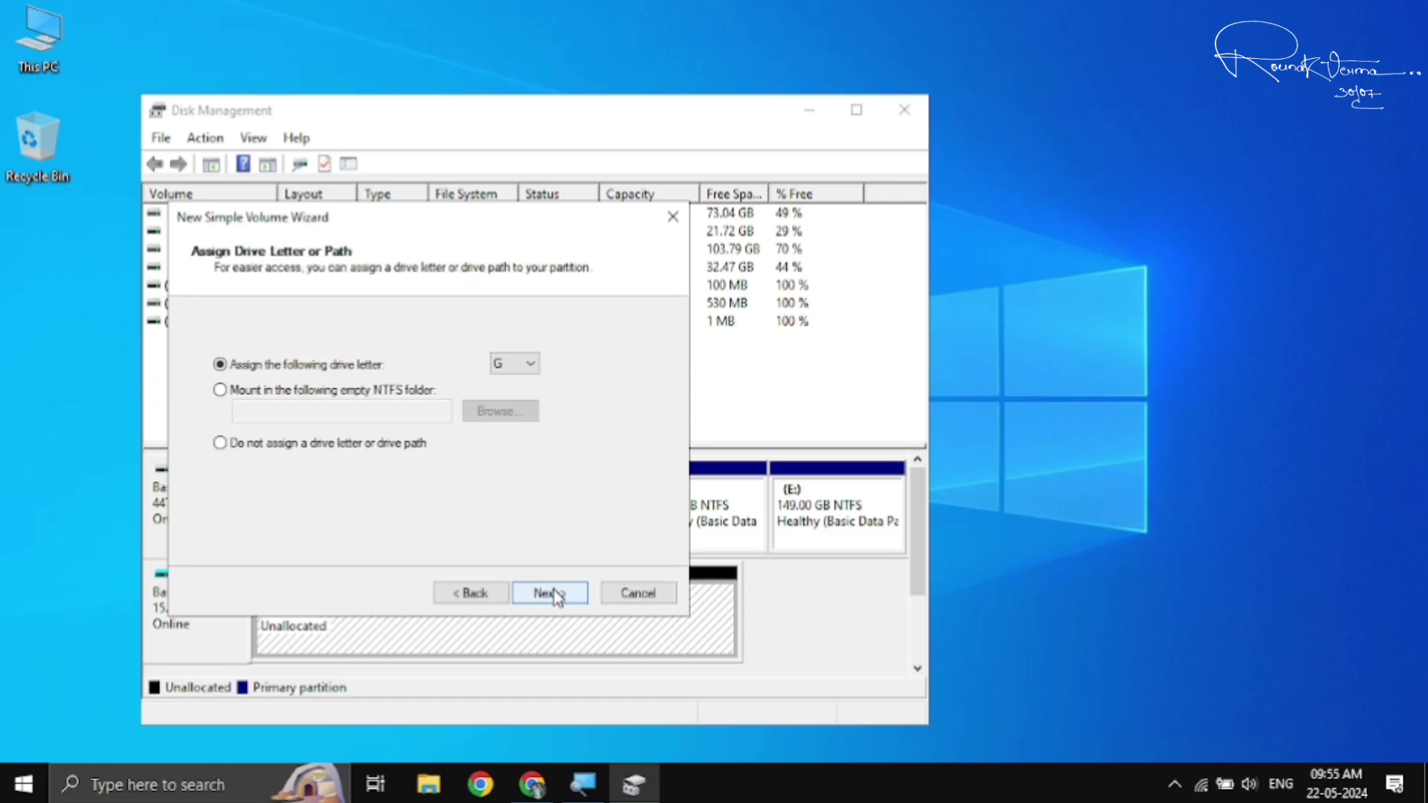
pyautogui.click(554, 594)
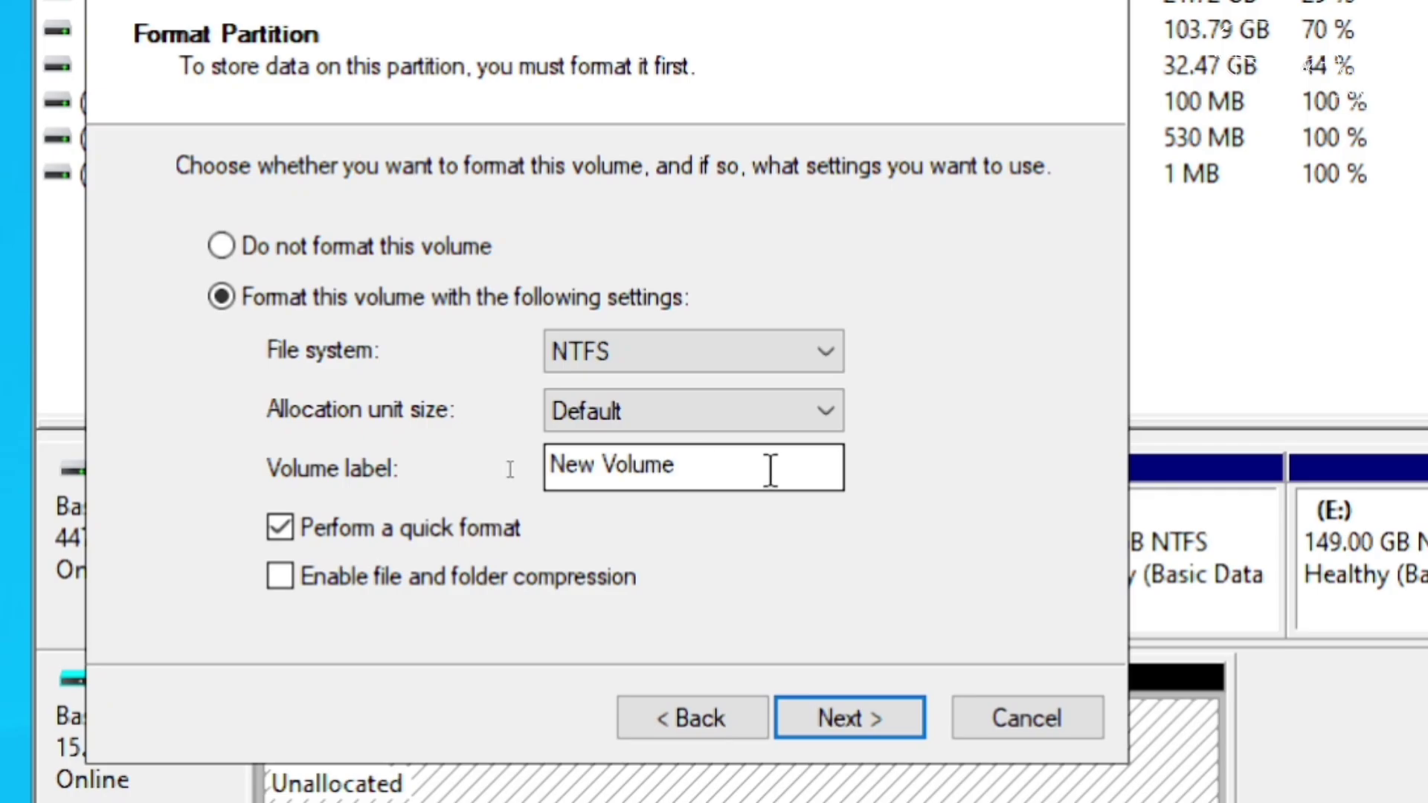
# - Label the volume VUSB, keep the NTFS quick format with default allocation unit size, and finish creating it
pyautogui.click(510, 468)
pyautogui.press('BackSpace')
pyautogui.press('BackSpace')
pyautogui.press('BackSpace')
pyautogui.press('BackSpace')
pyautogui.press('BackSpace')
pyautogui.press('BackSpace')
pyautogui.press('BackSpace')
pyautogui.press('BackSpace')
pyautogui.press('BackSpace')
pyautogui.press('BackSpace')
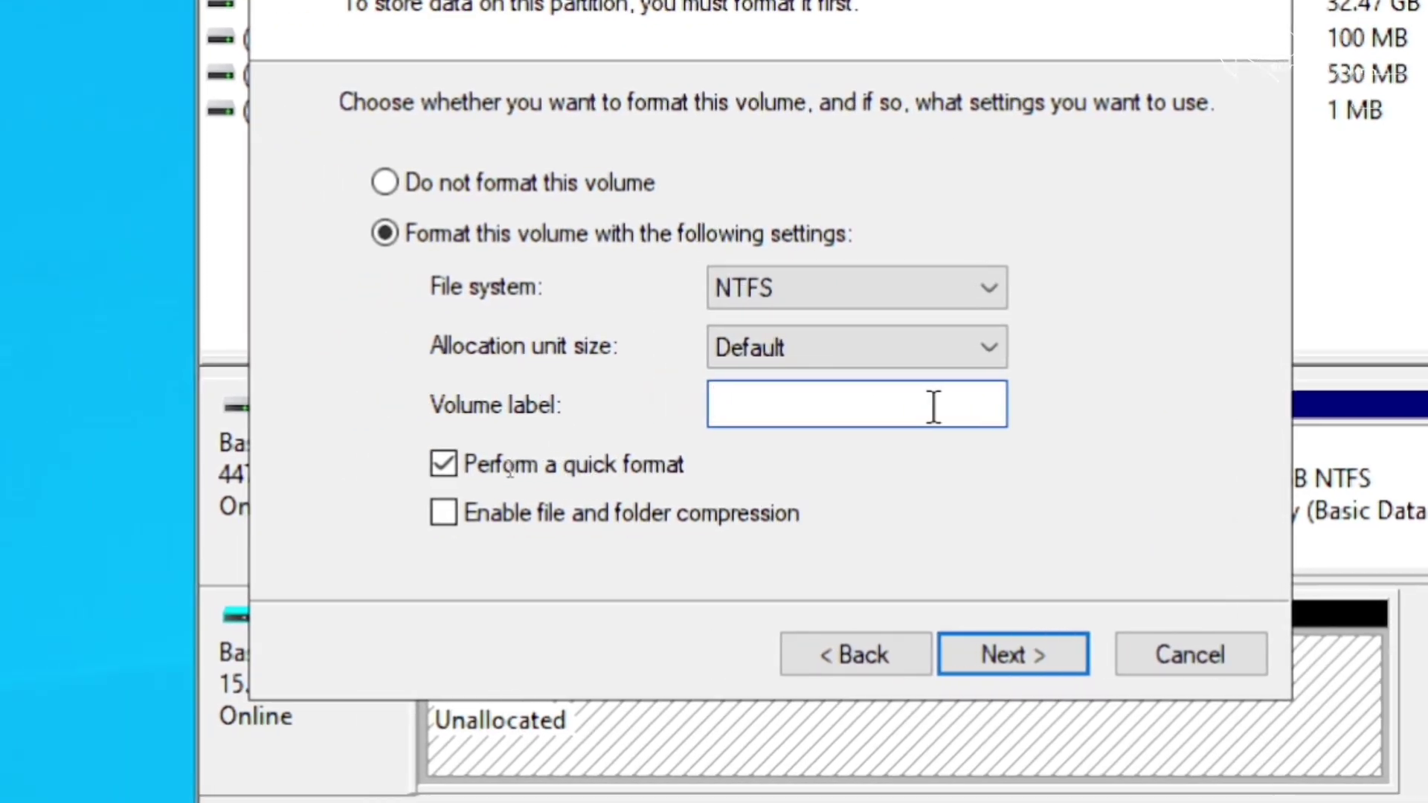
pyautogui.write('VUS')
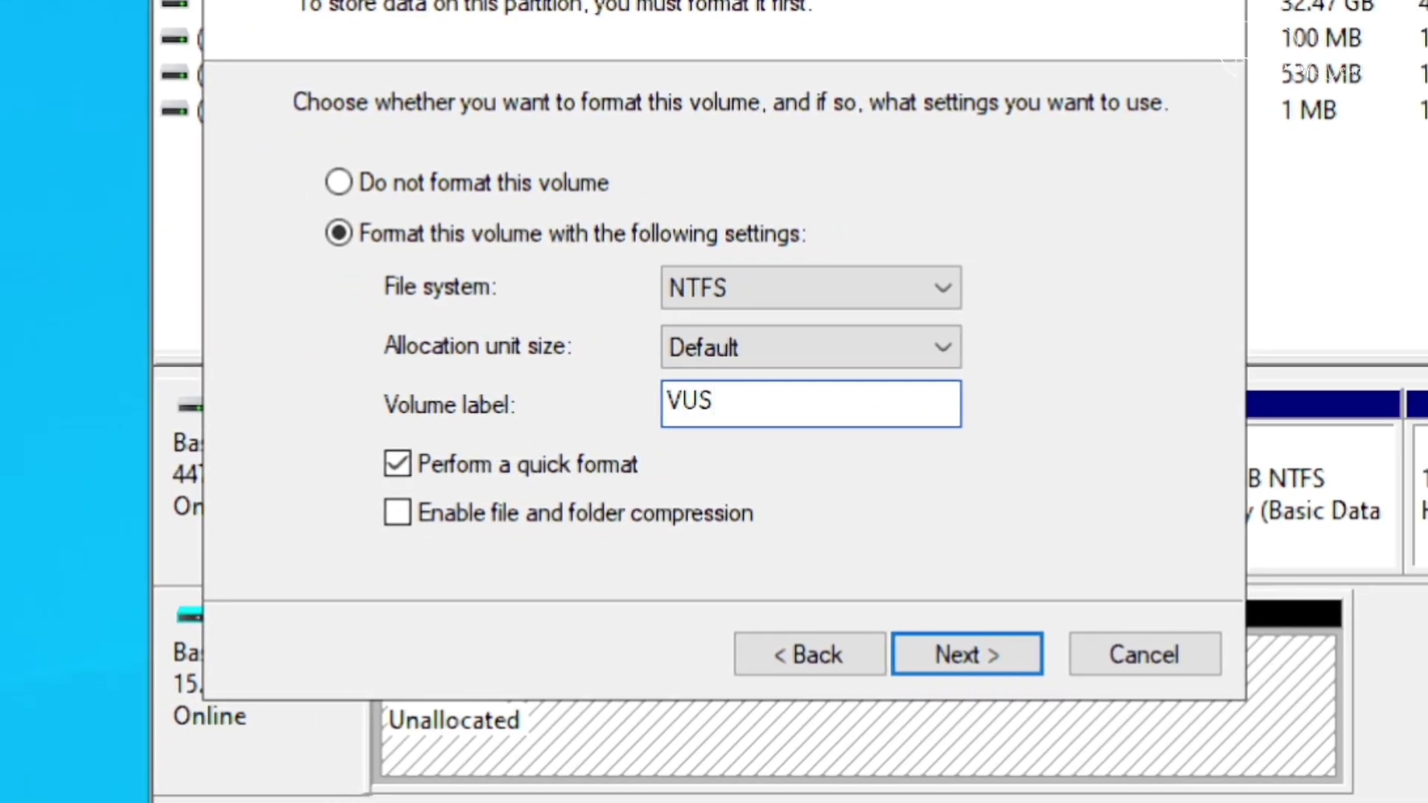
pyautogui.write('B')
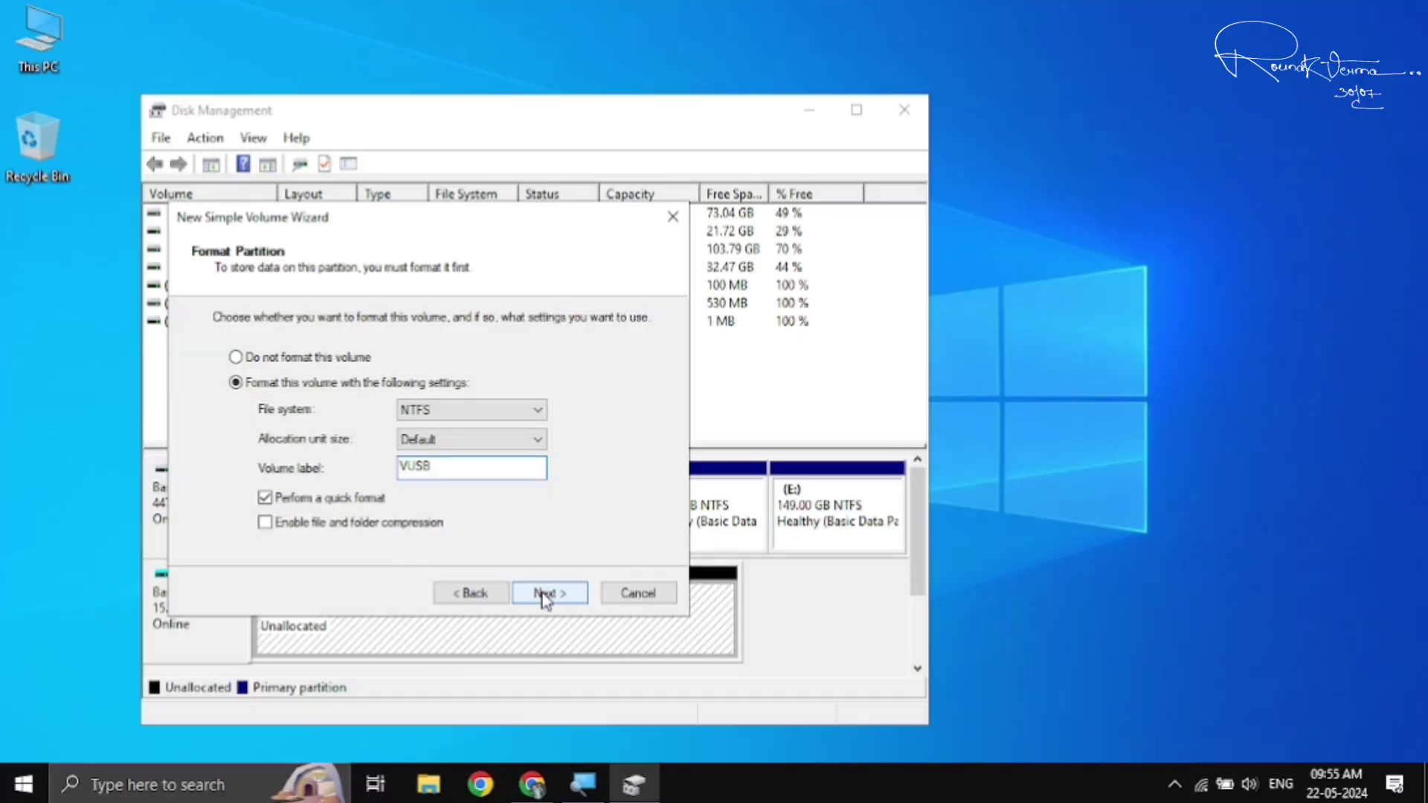
pyautogui.click(547, 594)
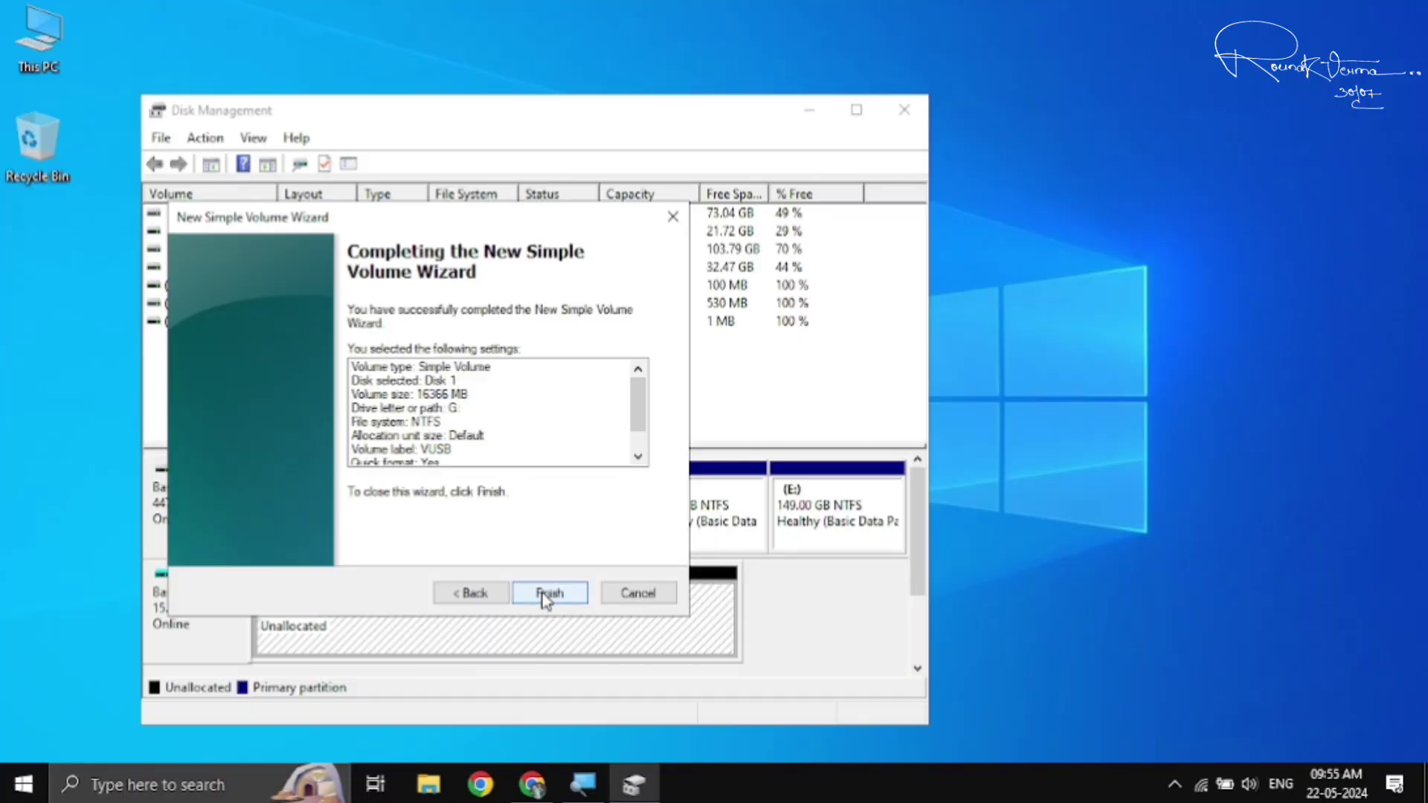
pyautogui.click(548, 594)
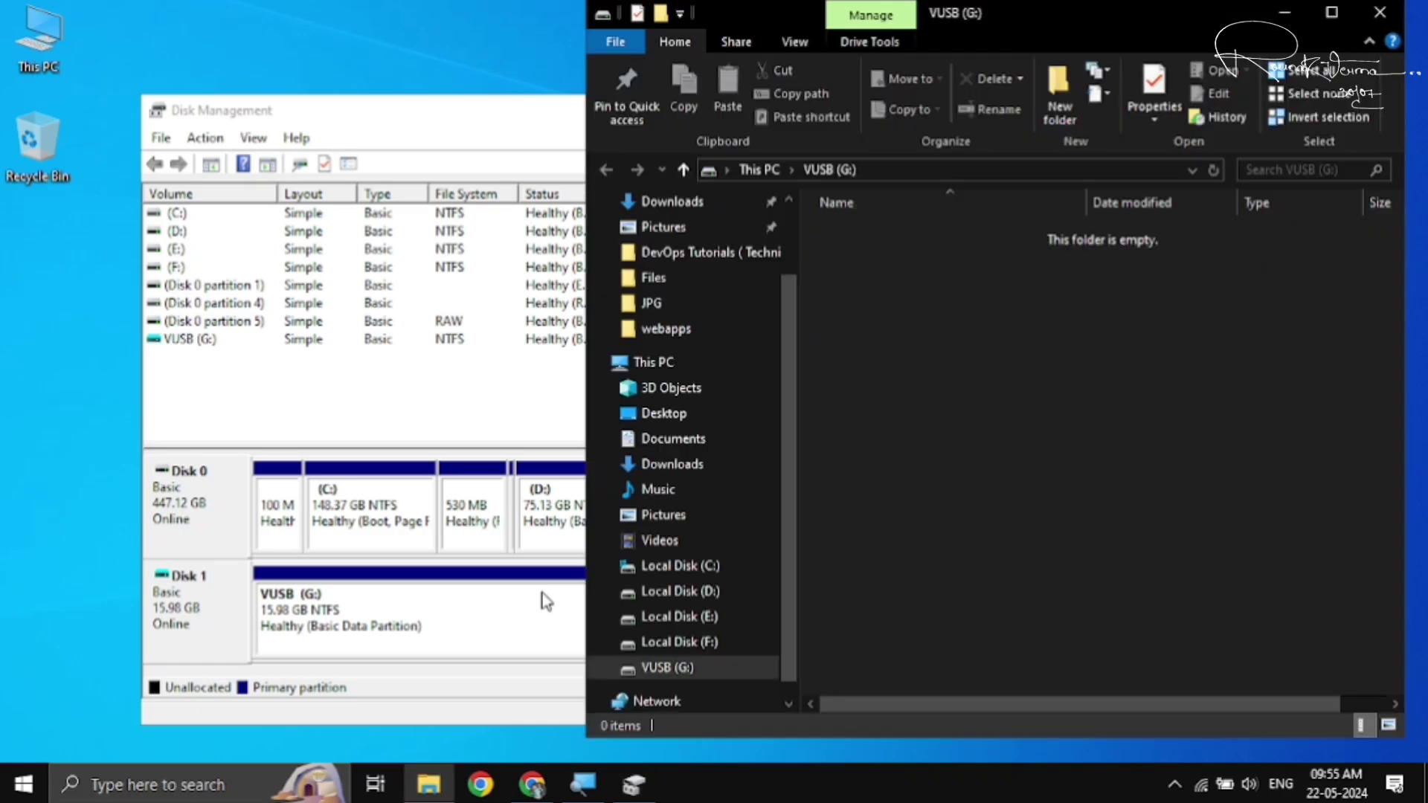
# - Close the new drive's folder window and Disk Management, and open This PC to view the drives
pyautogui.click(1379, 12)
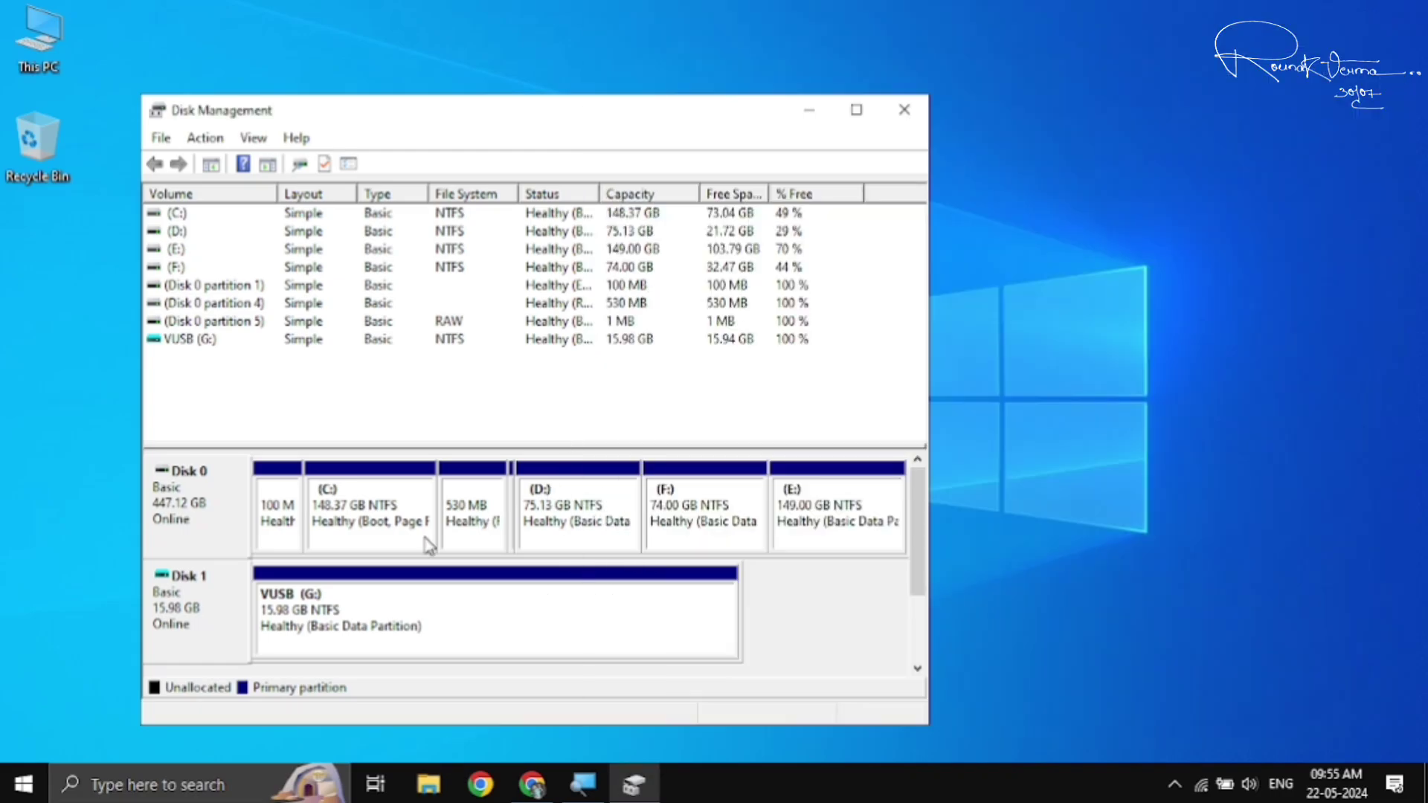
pyautogui.click(905, 107)
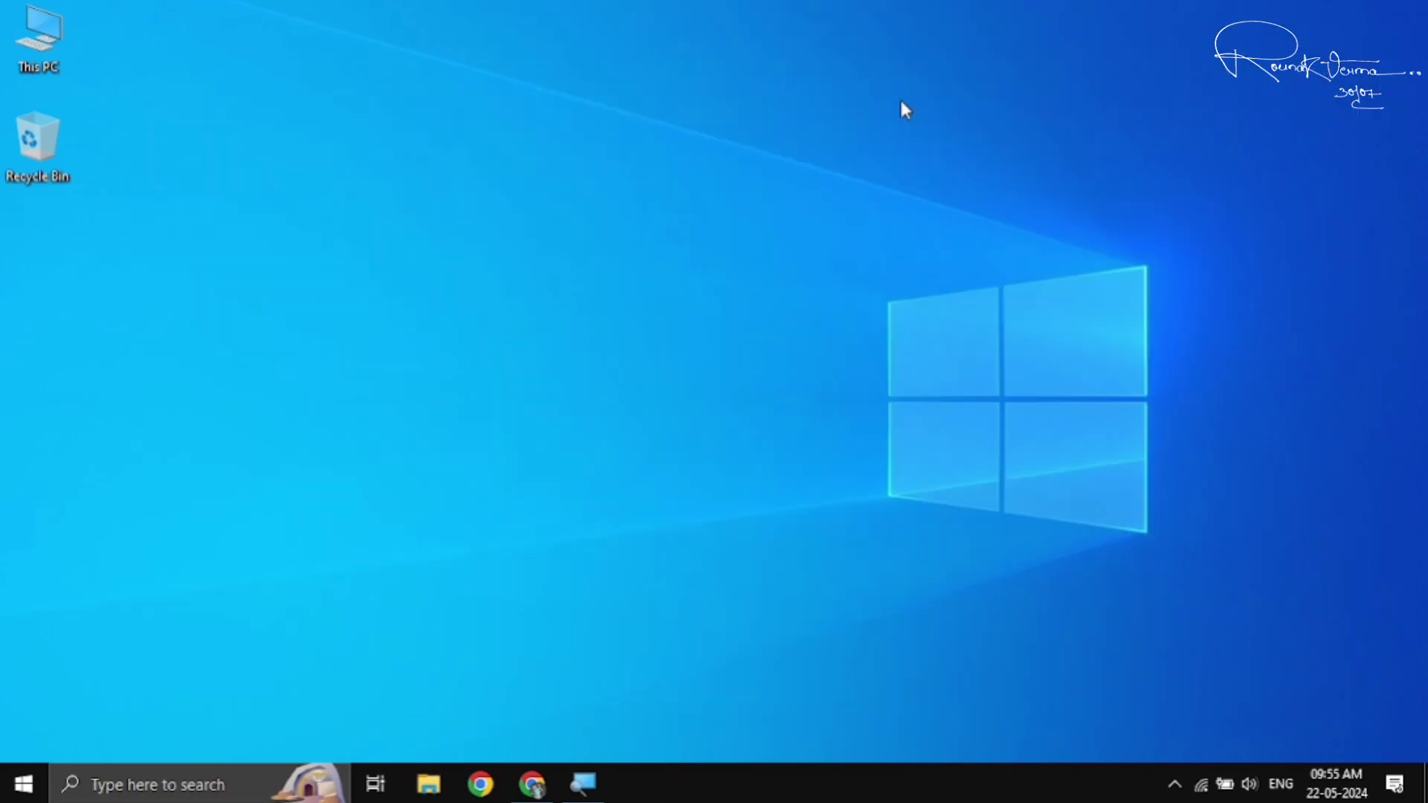
pyautogui.doubleClick(24, 29)
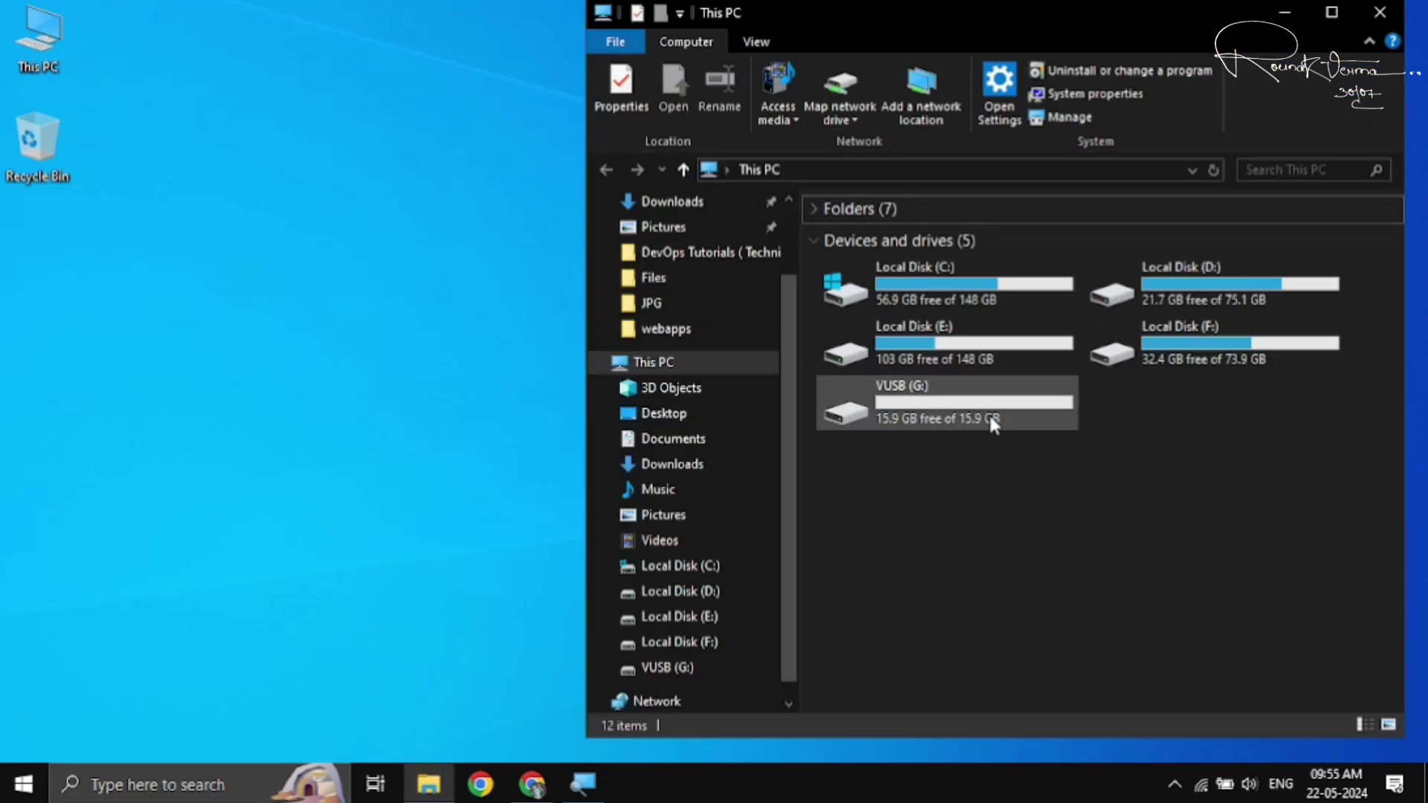